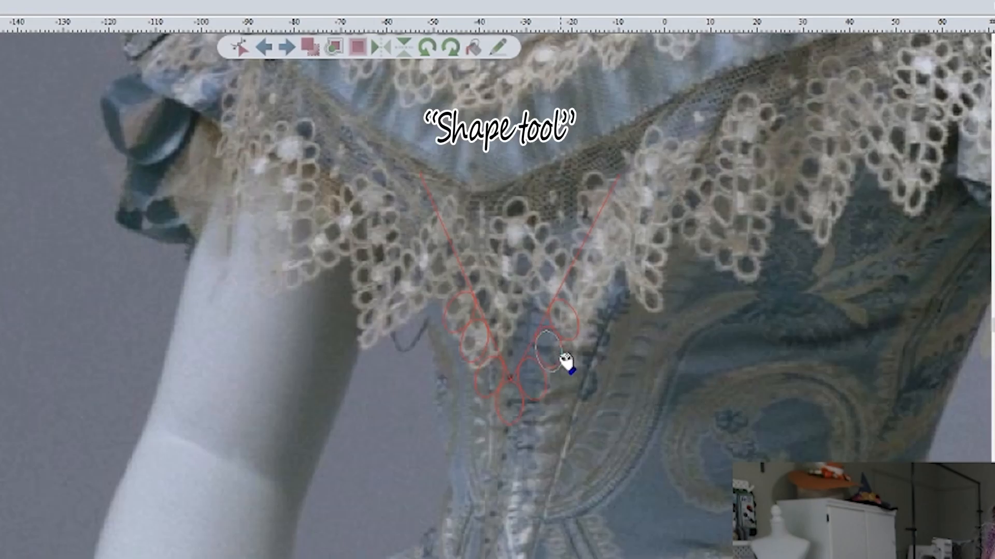
Step: Try to reshape the loop on the inner side of the V's right arm by pulling its lower node outward
click(565, 362)
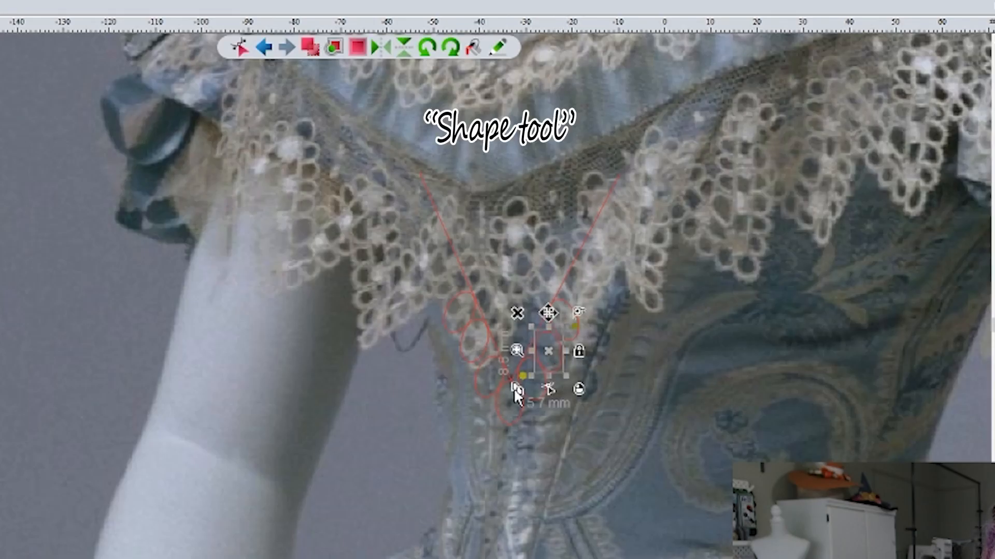
click(549, 390)
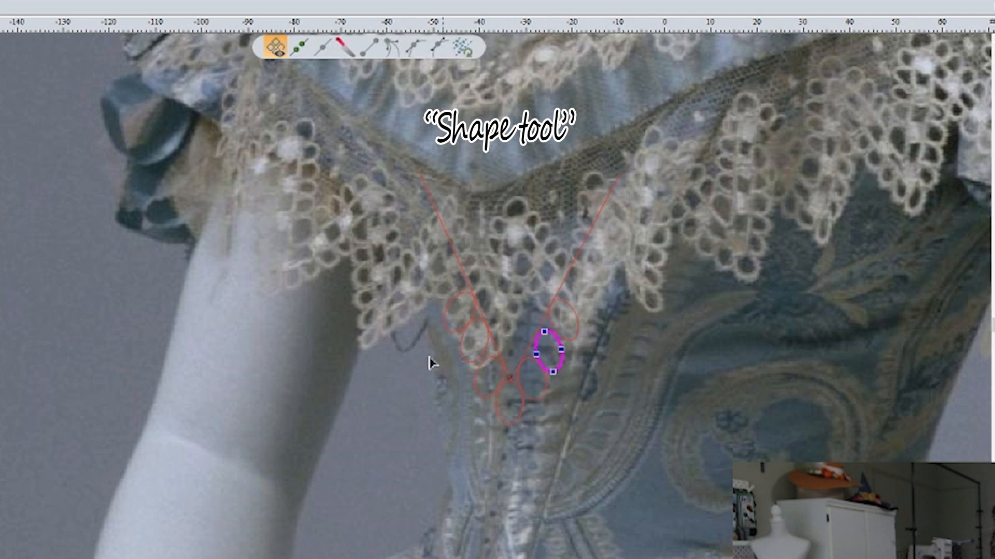
drag(559, 375, 584, 393)
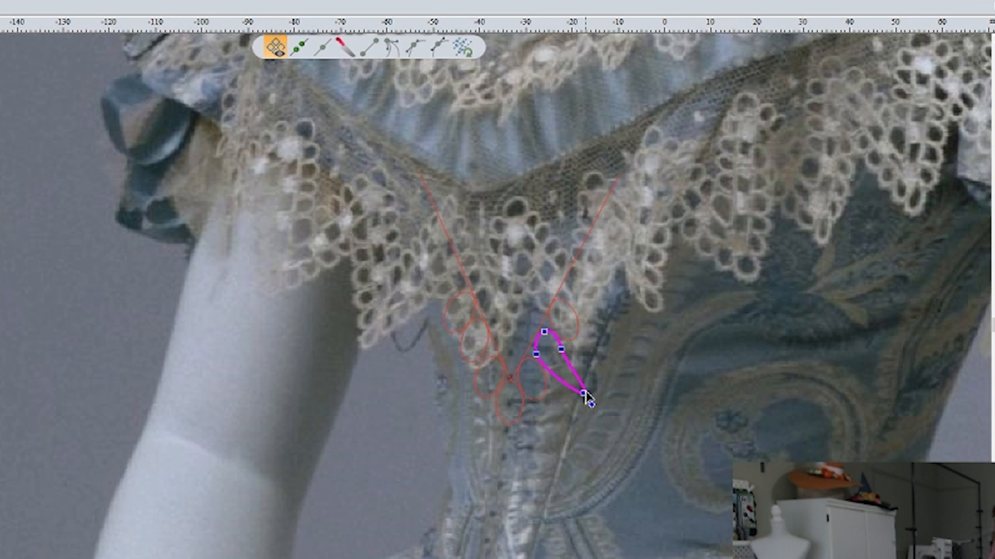
click(564, 382)
key(ctrl+z)
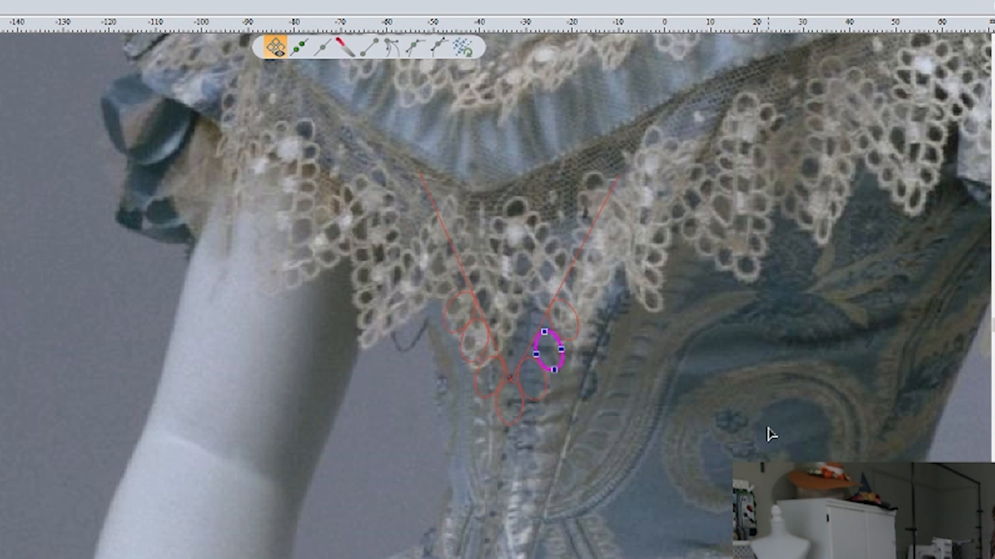
key(ctrl+y)
Step: Nudge, rotate and reposition the loops near the lower end of the V's right arm
key(Up)
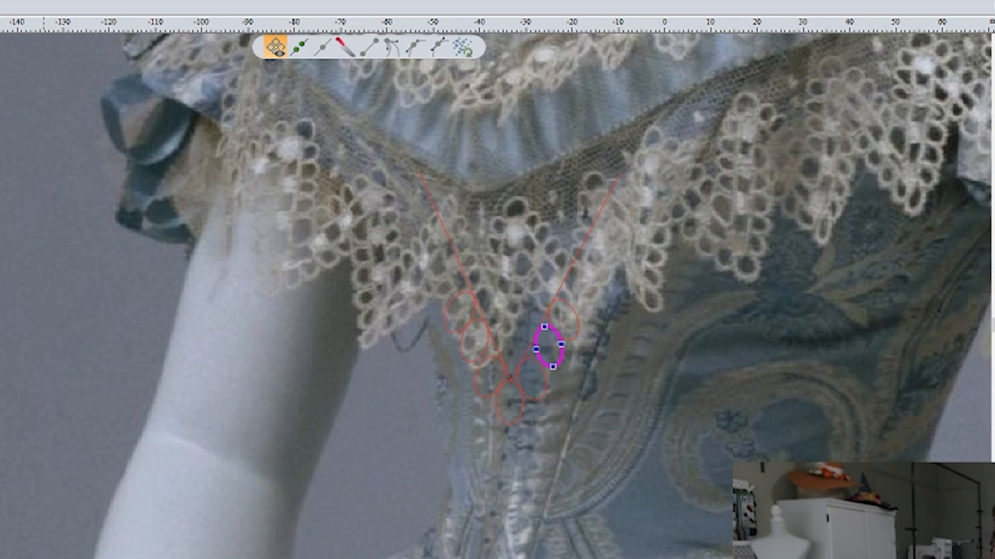
key(Escape)
drag(558, 362, 524, 375)
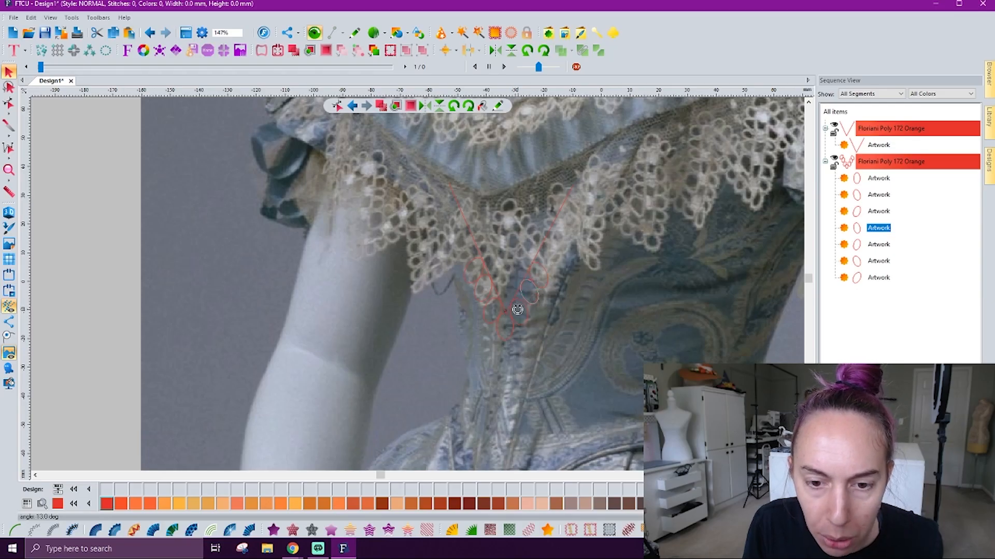
drag(518, 309, 539, 305)
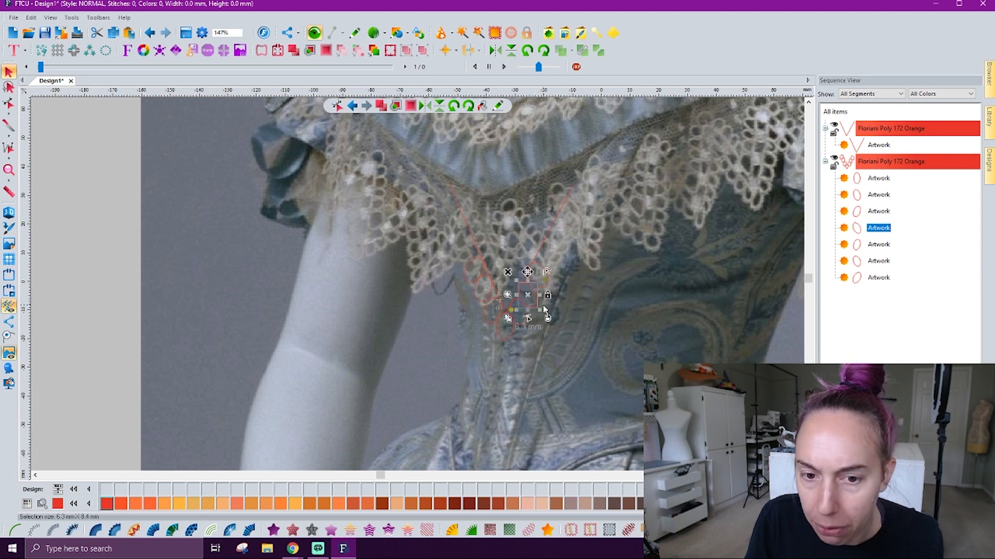
click(581, 277)
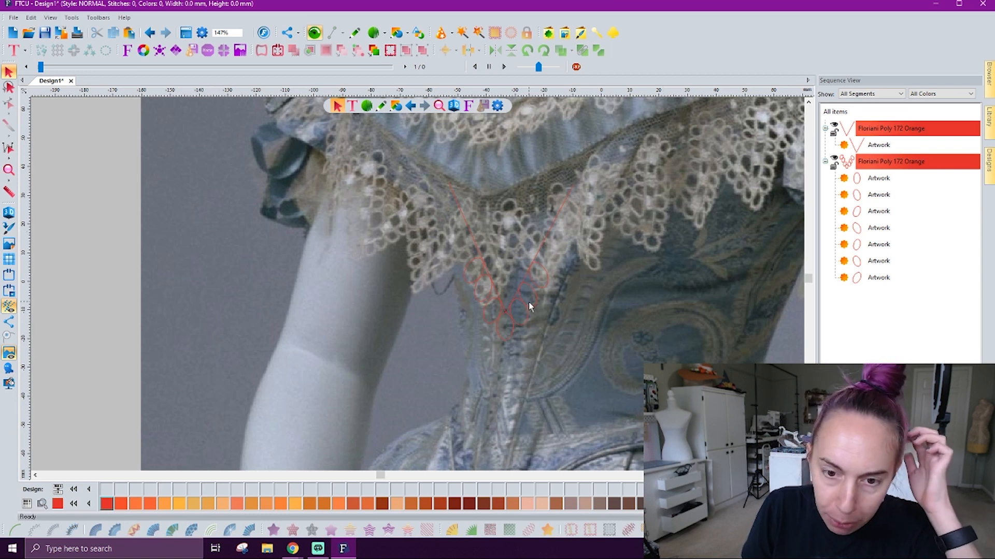
click(549, 273)
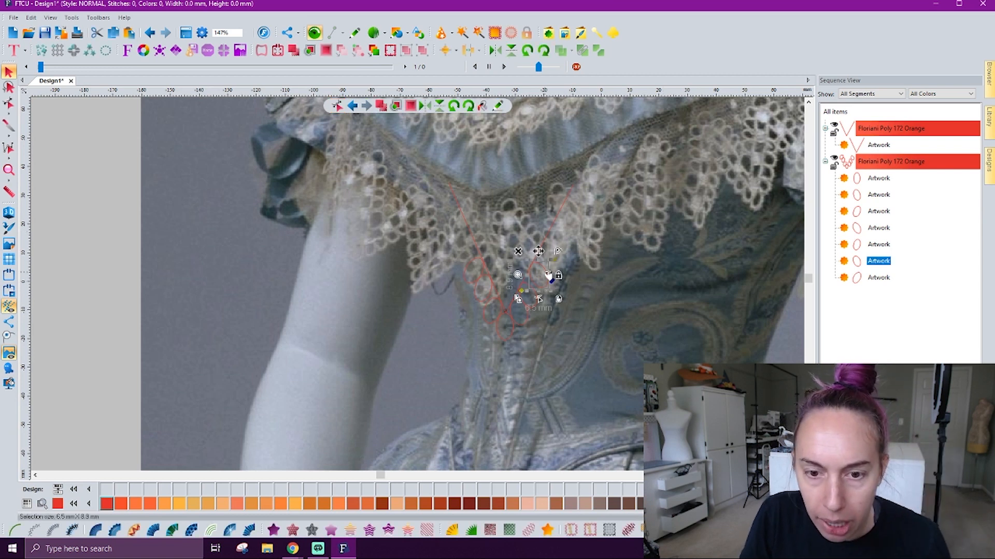
drag(548, 291, 546, 295)
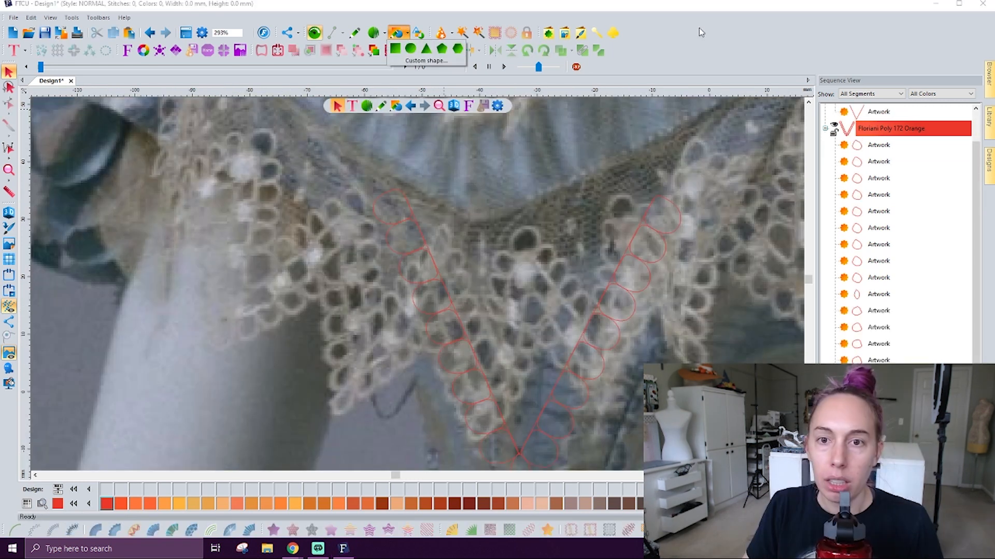
Step: Insert the Star 003 shape from the Custom Shapes library
click(548, 34)
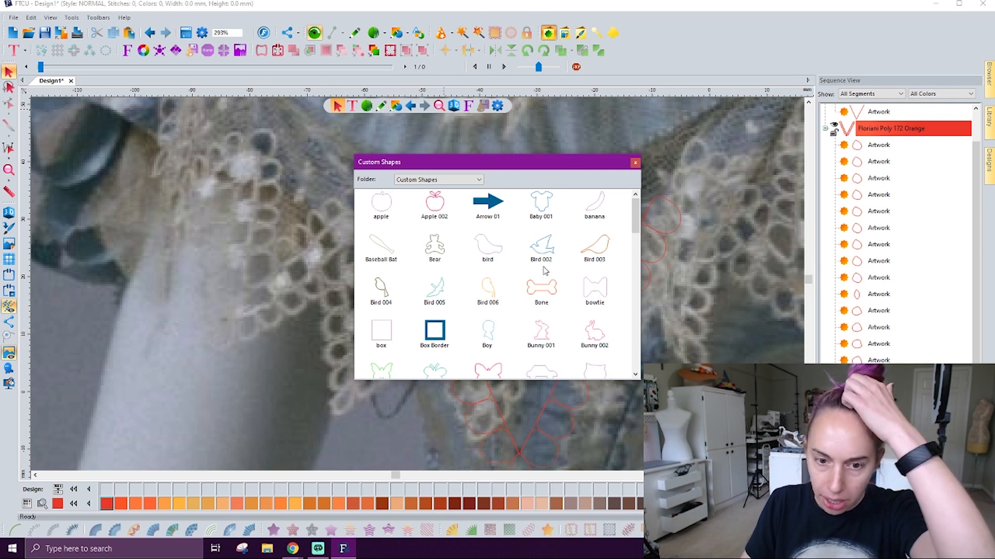
scroll(533, 259, down, 3)
scroll(521, 248, down, 1)
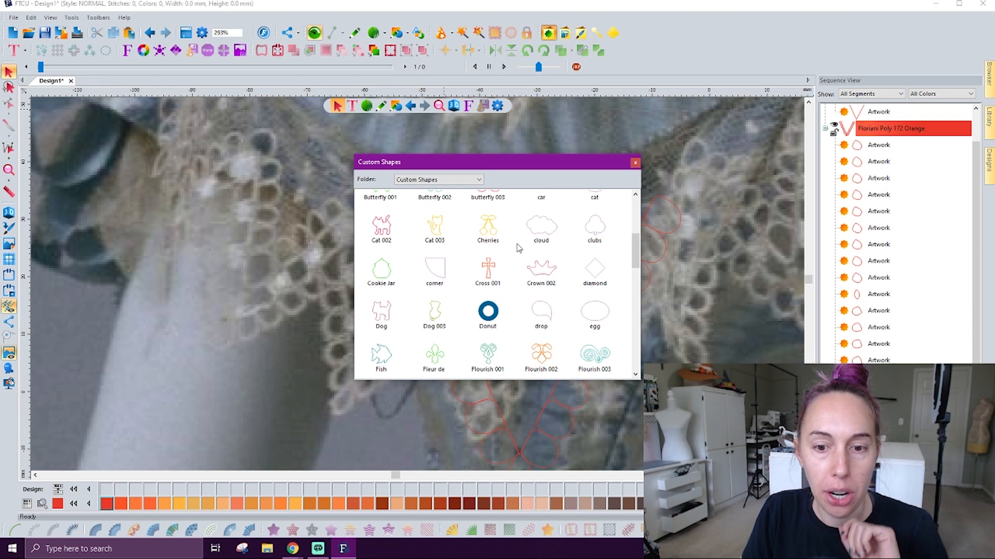
scroll(518, 248, down, 5)
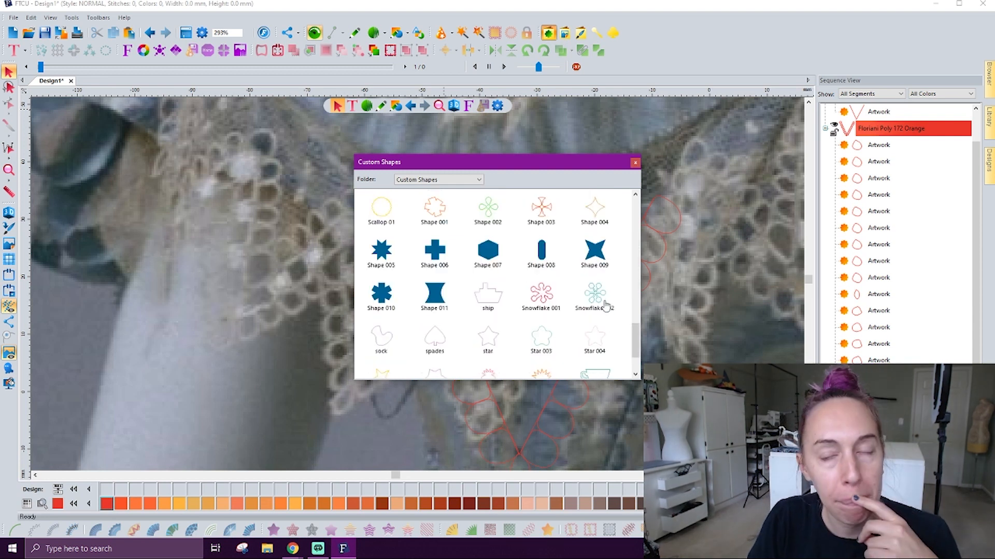
double_click(542, 339)
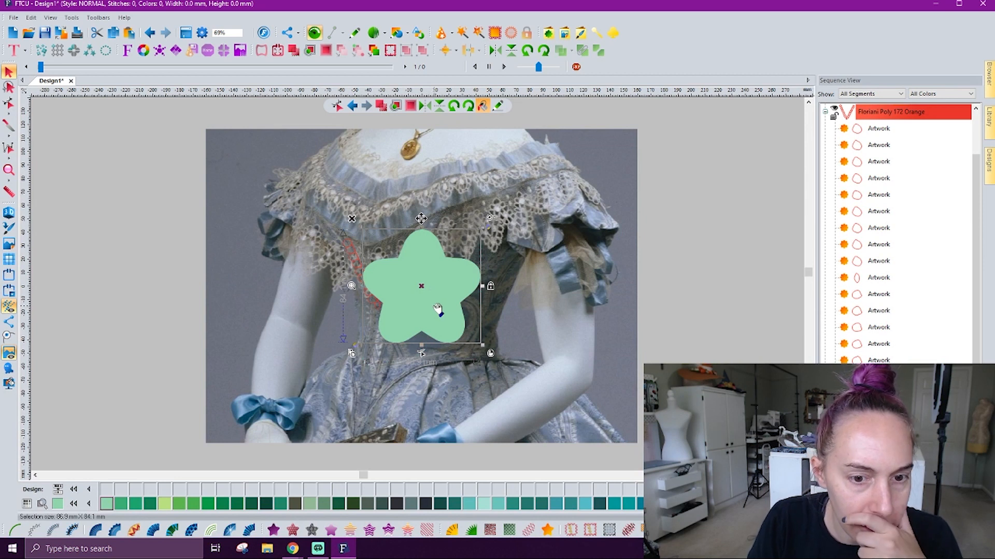
Step: Move the star beside the V and scale it down to about 27.6 mm wide
drag(437, 297, 497, 285)
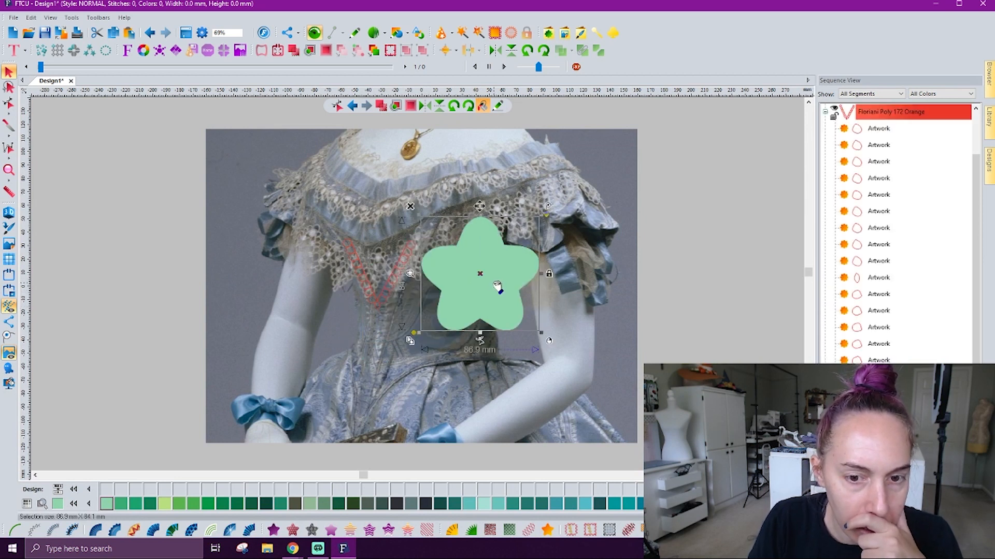
drag(536, 335, 489, 284)
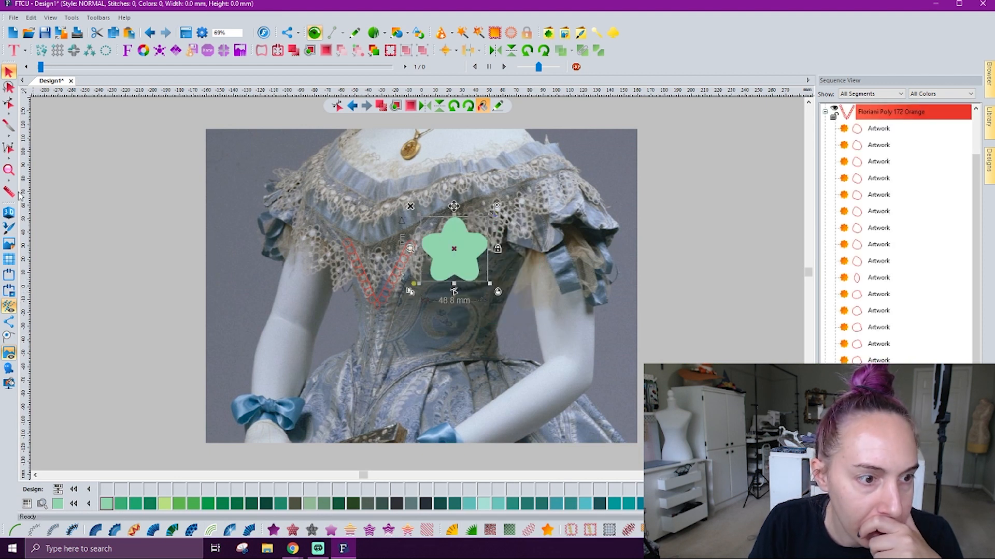
click(9, 170)
click(466, 255)
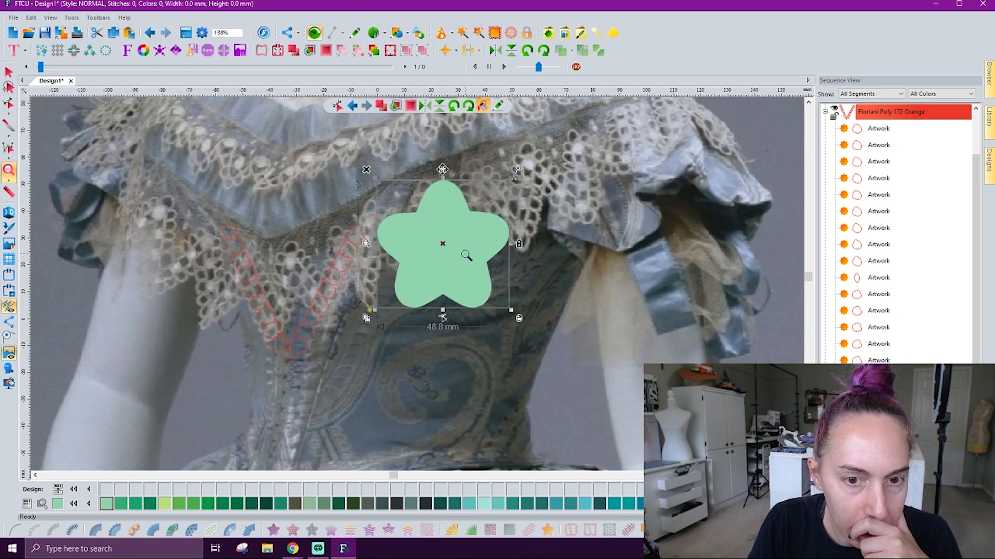
click(467, 255)
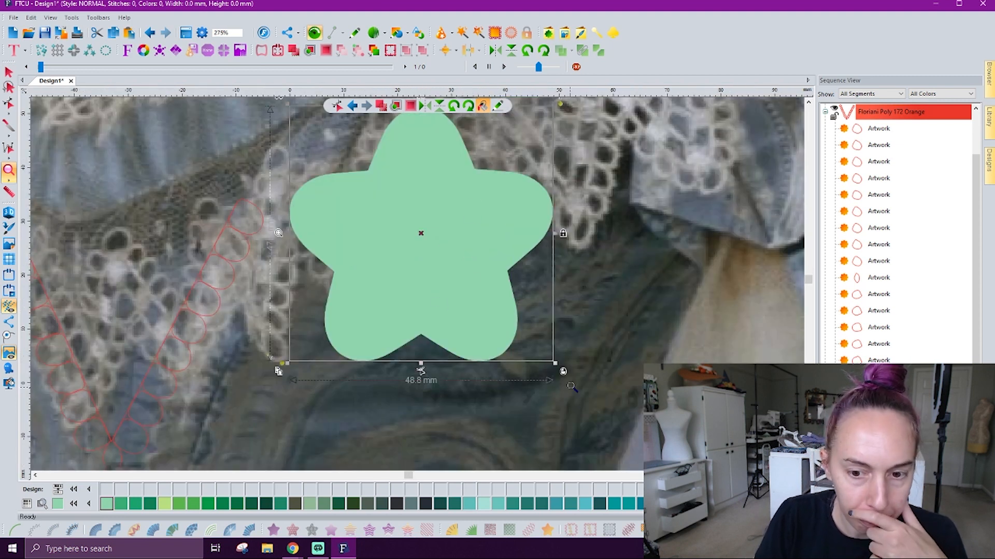
click(11, 72)
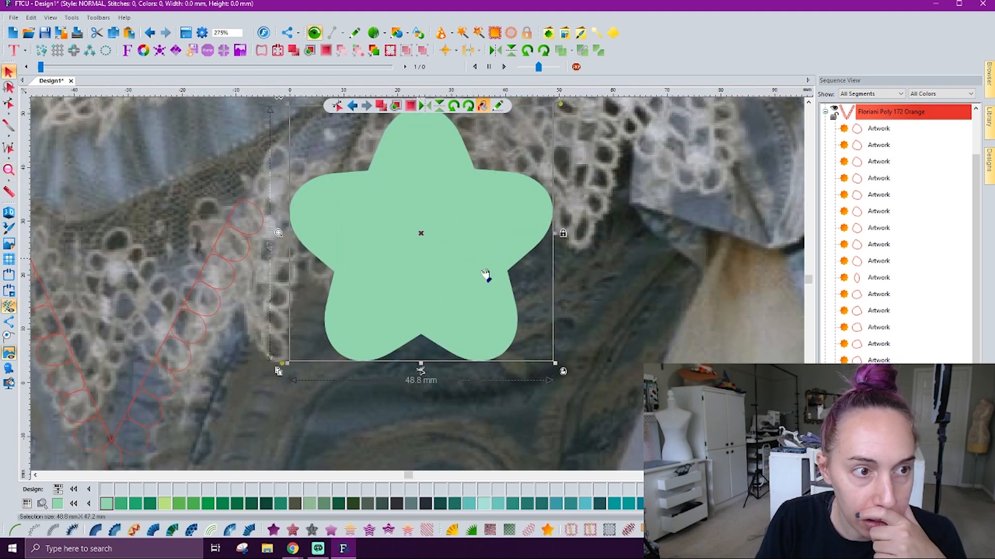
drag(555, 363, 440, 253)
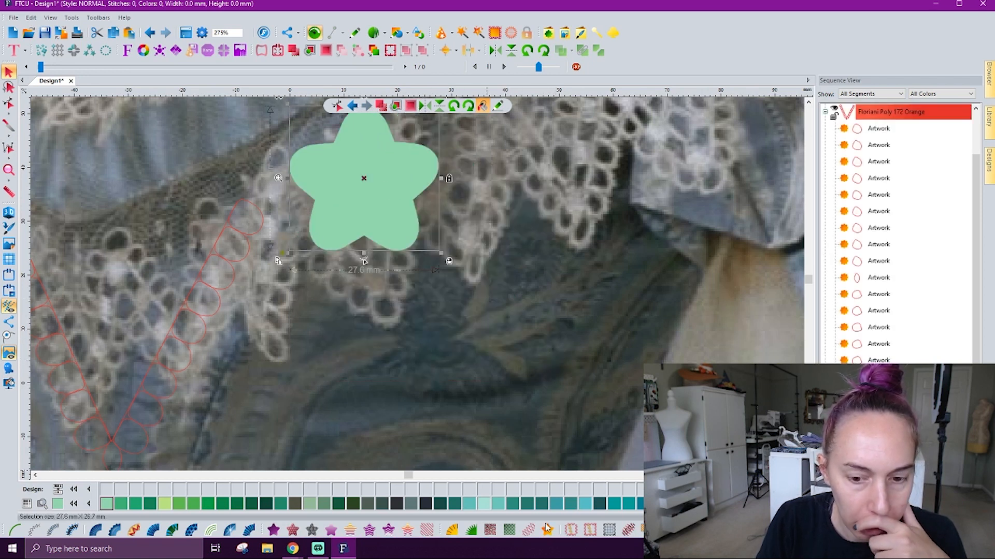
Step: Place the star between the two arms of the V and scale it down to about 18.6 mm wide
click(44, 475)
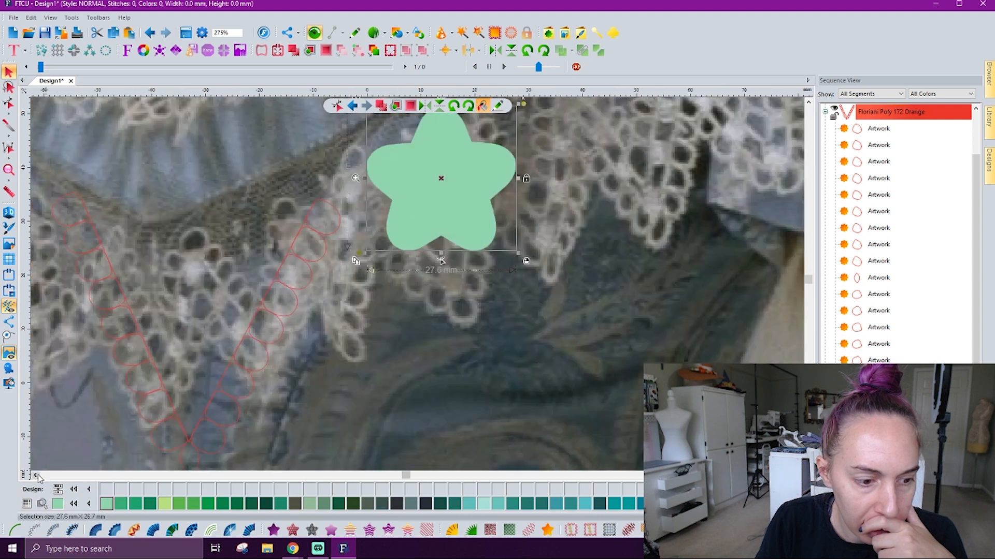
click(44, 475)
click(44, 475)
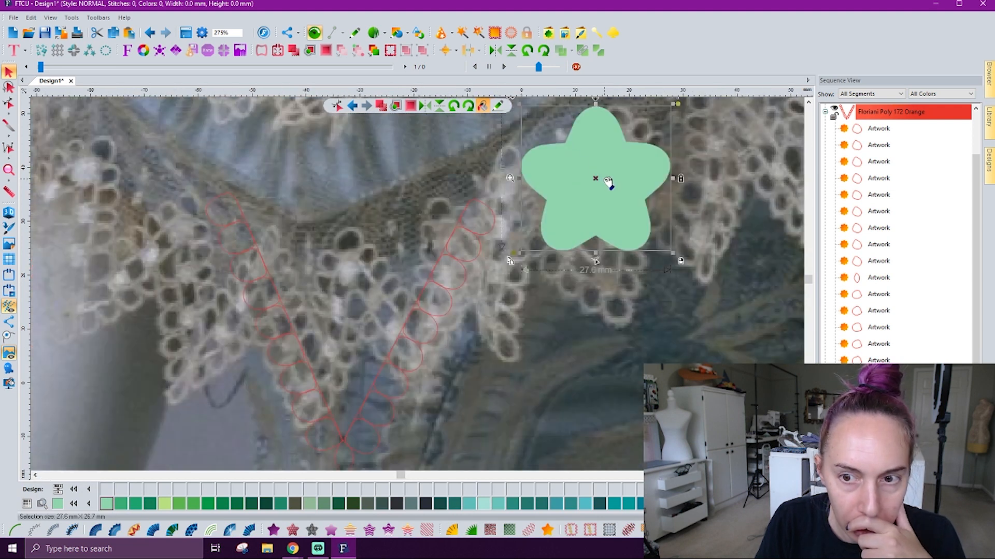
drag(616, 180, 368, 296)
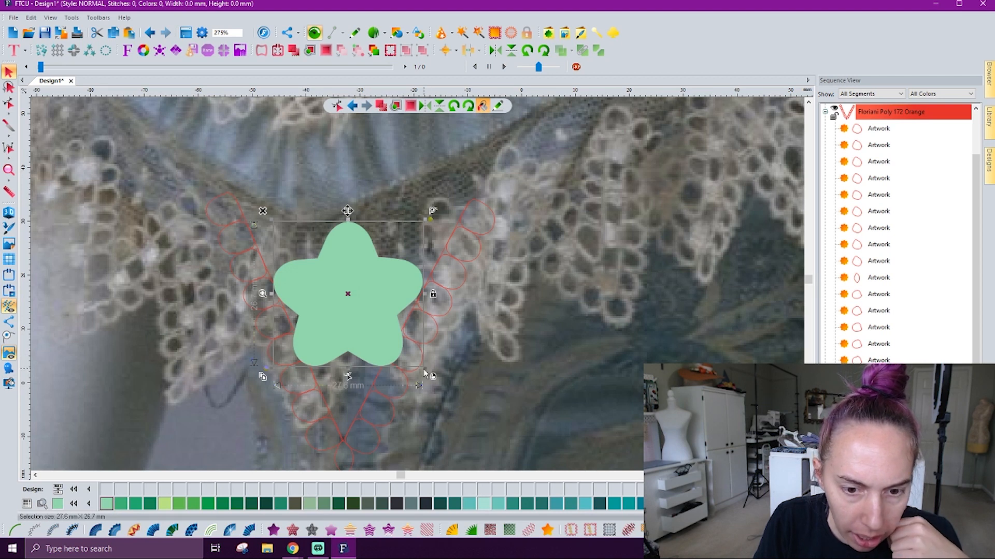
drag(424, 368, 374, 319)
drag(348, 272, 369, 323)
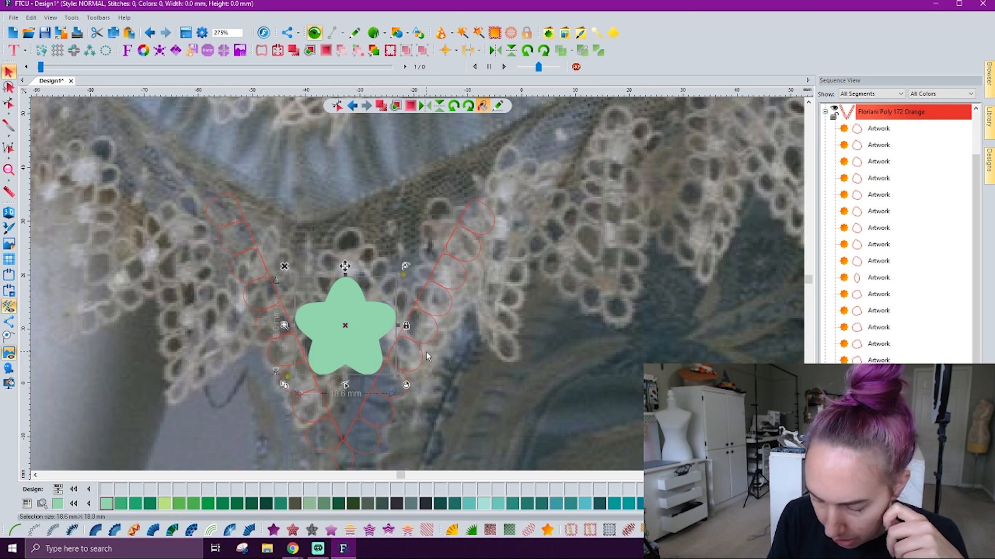
scroll(427, 356, right, 3)
scroll(427, 355, right, 3)
scroll(427, 356, left, 6)
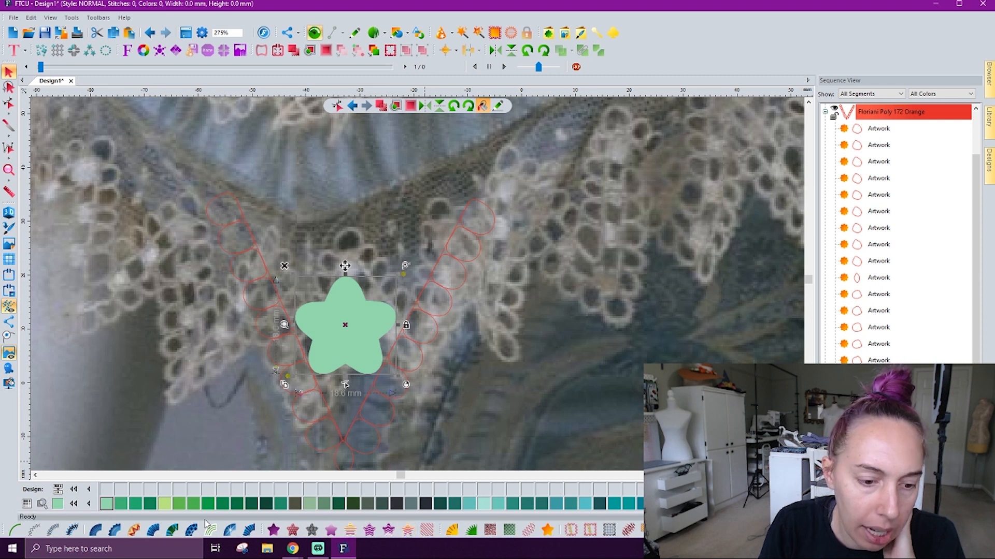
Step: Edit the star's nodes, pulling its five inner corners in towards the centre
click(366, 363)
drag(365, 363, 365, 365)
drag(467, 331, 413, 289)
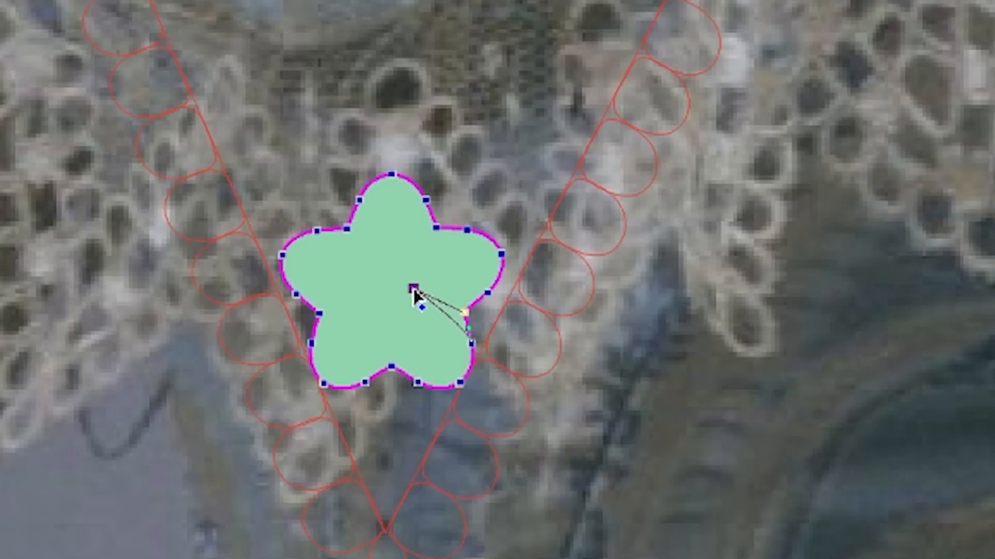
drag(436, 227, 415, 260)
drag(347, 228, 367, 262)
drag(319, 313, 364, 291)
drag(392, 367, 390, 301)
Step: Slim the star's lower right, right and top arms by moving their side nodes inward
drag(418, 382, 424, 364)
drag(472, 344, 447, 289)
drag(488, 293, 488, 273)
drag(467, 230, 459, 248)
drag(425, 200, 411, 206)
drag(347, 227, 364, 237)
drag(359, 200, 371, 202)
drag(364, 237, 372, 236)
drag(372, 201, 374, 200)
Step: Slim the star's left and lower left arms by moving their side and inner corner nodes inward
drag(366, 262, 377, 267)
drag(317, 231, 326, 248)
drag(296, 295, 319, 284)
drag(365, 290, 375, 288)
drag(311, 343, 340, 332)
click(738, 384)
Step: Refine the star's inner corners and arm side nodes into a slender starfish outline
click(439, 319)
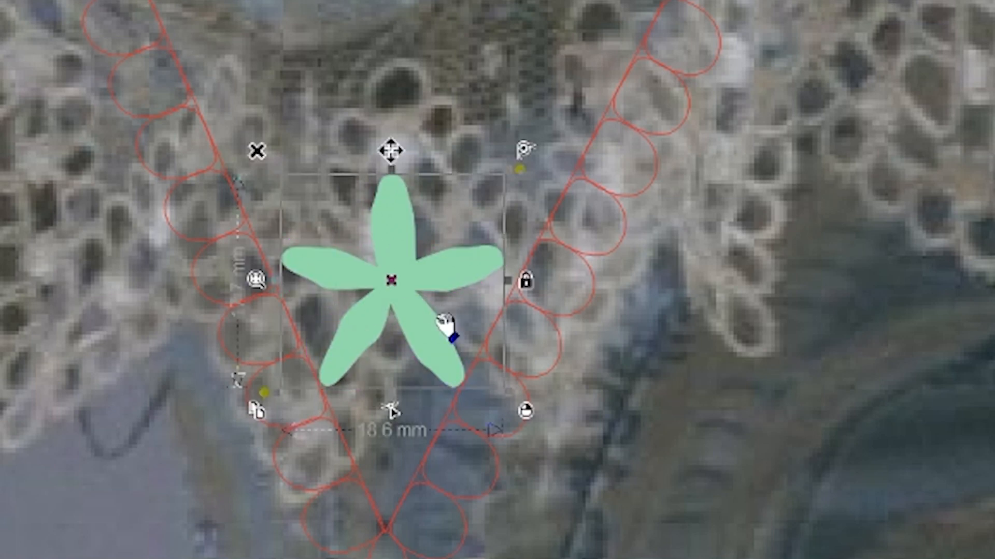
key(F10)
drag(447, 291, 486, 276)
drag(415, 261, 405, 271)
drag(378, 268, 380, 275)
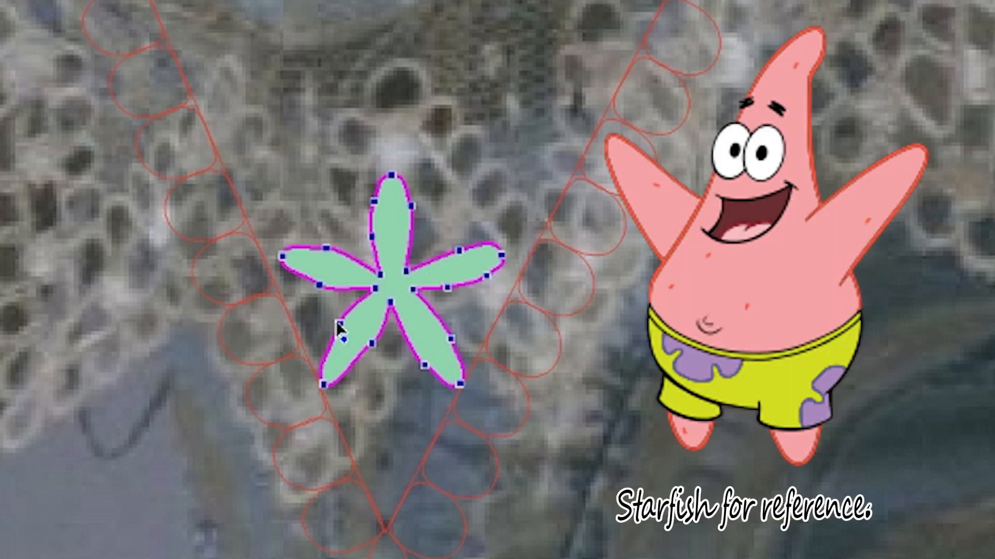
drag(339, 324, 335, 329)
drag(371, 344, 371, 349)
drag(424, 366, 369, 349)
drag(319, 284, 315, 252)
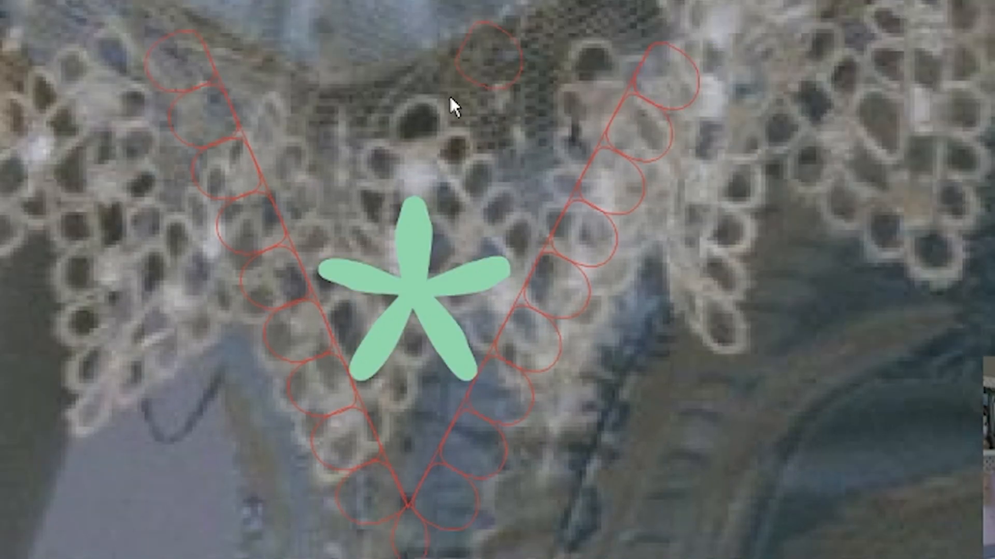
Step: Place and adjust a pair of loops beside the starfish's lower arms, one inside each arm of the V
drag(519, 66, 502, 325)
drag(471, 293, 499, 305)
drag(437, 365, 438, 352)
scroll(349, 306, right, 3)
drag(356, 311, 221, 310)
drag(152, 271, 118, 258)
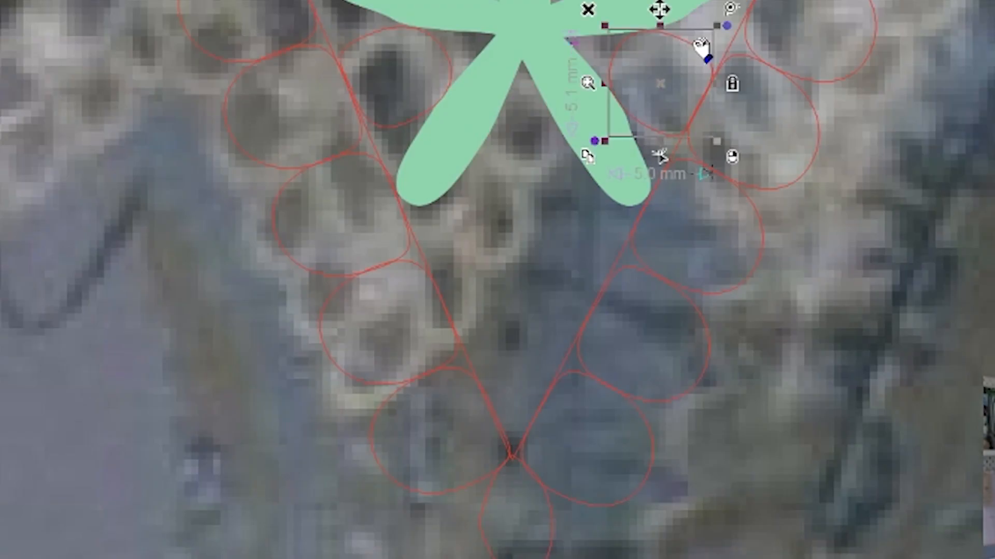
Step: Duplicate the right inner loop and fit the copy just below the starfish's lower right arm
right_click(700, 49)
click(736, 104)
drag(700, 51, 621, 202)
drag(525, 292, 533, 284)
scroll(626, 136, down, 1)
Step: Duplicate the loop again and fit the smaller copy further down the inner side of the V's right arm
right_click(595, 181)
click(695, 258)
drag(600, 179, 577, 206)
key(Escape)
right_click(572, 204)
click(672, 279)
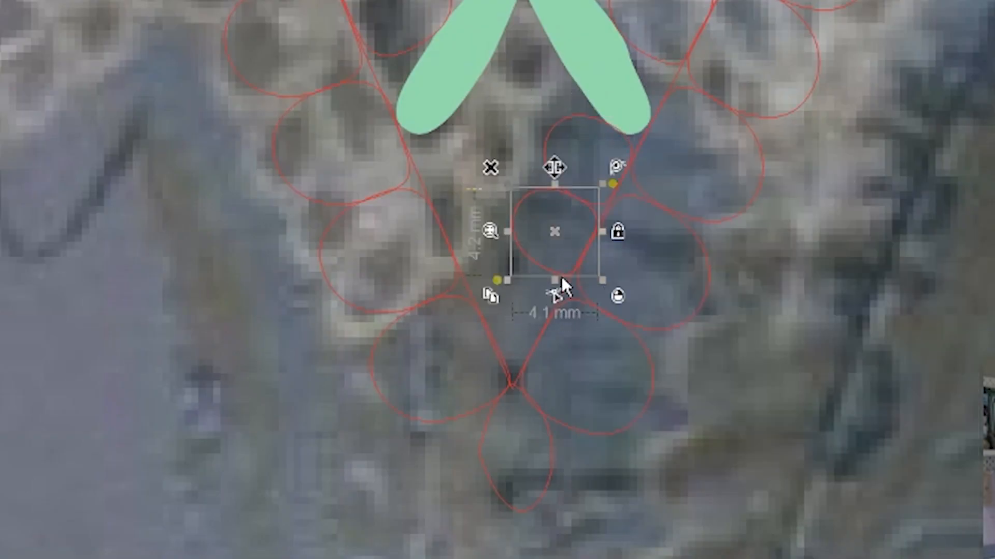
click(541, 207)
drag(533, 211, 543, 204)
click(581, 204)
drag(512, 275, 518, 262)
Step: Duplicate the lowest right inner loop and fit the copy against the V's left arm
right_click(562, 256)
click(662, 332)
drag(563, 160, 524, 126)
drag(434, 264, 426, 269)
Step: Duplicate the loop below the starfish's lower right arm and place the copy opposite it on the V's left arm
click(612, 201)
right_click(611, 203)
click(711, 279)
drag(545, 124, 483, 132)
Step: Fine-tune the fit of the two lowest inner loops on either side of the V
click(564, 212)
drag(519, 265, 516, 272)
click(498, 244)
click(562, 222)
click(495, 238)
drag(521, 271, 524, 275)
click(552, 361)
Step: Fill the gap above the V's tip with a loop and reshape its nodes into a narrow teardrop
drag(486, 244, 554, 378)
key(space)
drag(555, 311, 541, 310)
drag(519, 375, 514, 375)
drag(540, 309, 542, 303)
drag(489, 278, 497, 277)
drag(485, 311, 493, 303)
drag(500, 278, 495, 279)
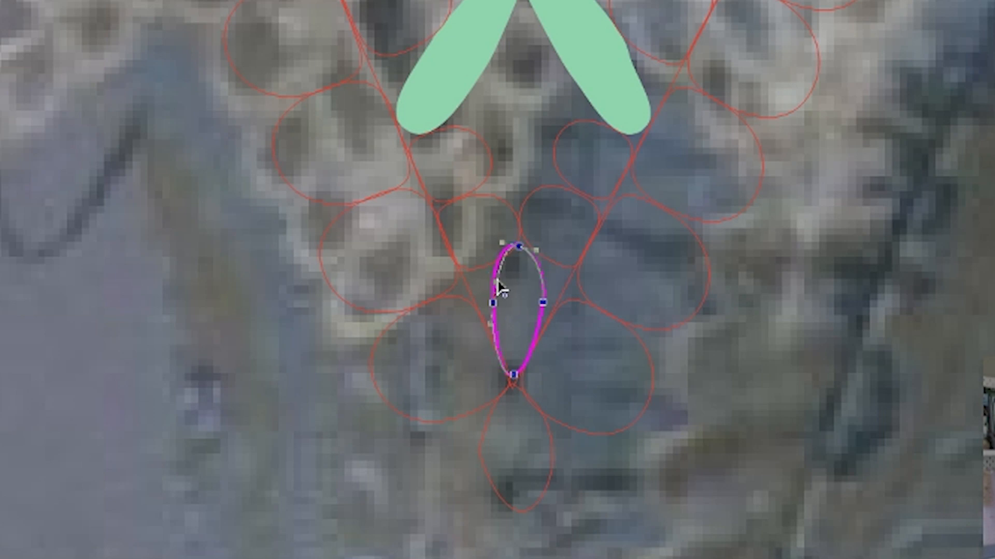
drag(513, 374, 513, 364)
key(Escape)
Step: Place a loop between the starfish's two lower arms and adjust it to fill the gap
drag(668, 5, 524, 23)
click(523, 207)
drag(566, 119, 561, 106)
drag(480, 119, 482, 105)
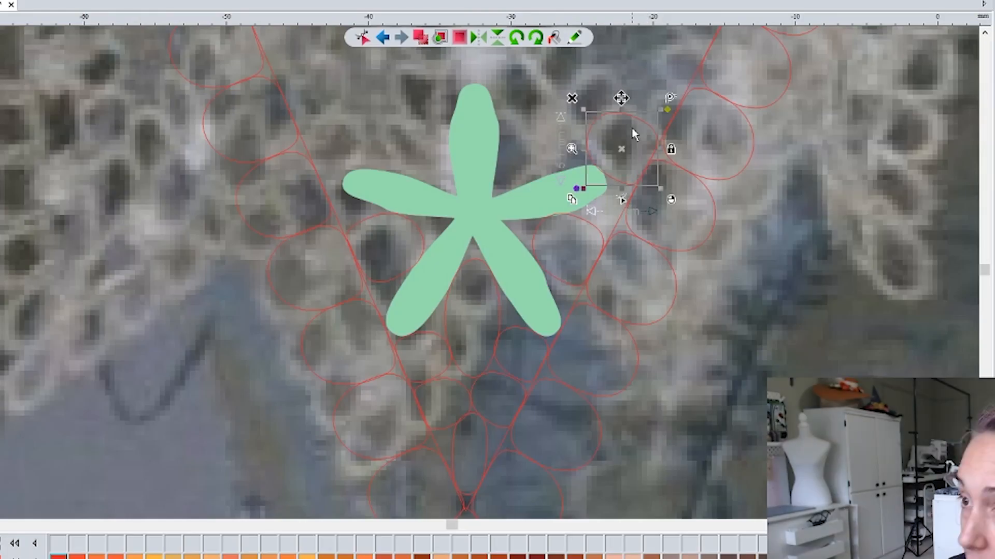
Step: Duplicate the loop above the starfish's right arm and fit the copy on the inner side of the V's left arm
right_click(633, 130)
click(674, 207)
drag(578, 196, 292, 179)
drag(370, 103, 375, 120)
click(861, 53)
Step: Continue the row of duplicated loops up the inner side of the V's right arm
scroll(712, 267, down, 2)
drag(519, 200, 484, 75)
right_click(674, 200)
click(699, 277)
drag(673, 200, 738, 64)
scroll(738, 65, up, 3)
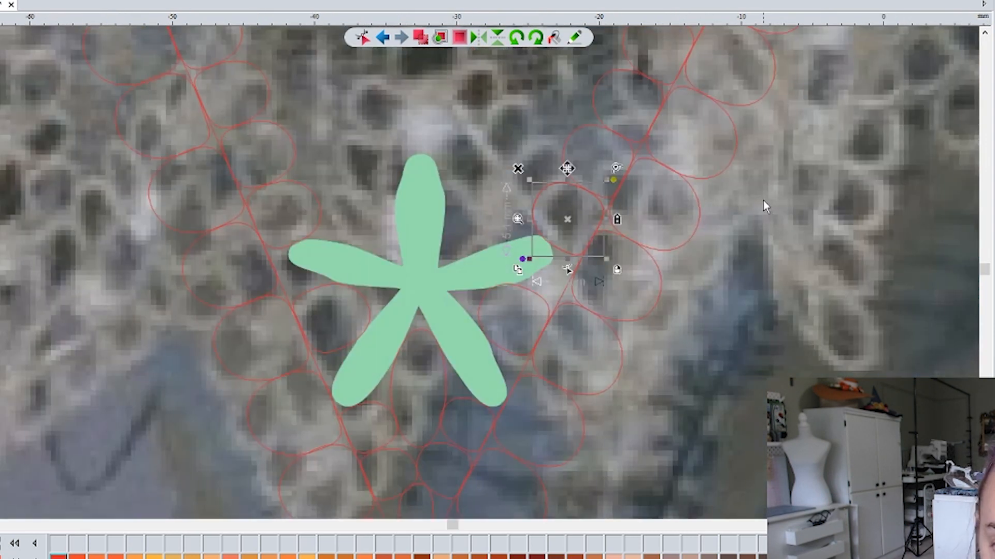
Step: Add a second row of loops along the inner side of the V's left arm, from the starfish to the top
scroll(761, 207, down, 3)
click(927, 298)
click(557, 280)
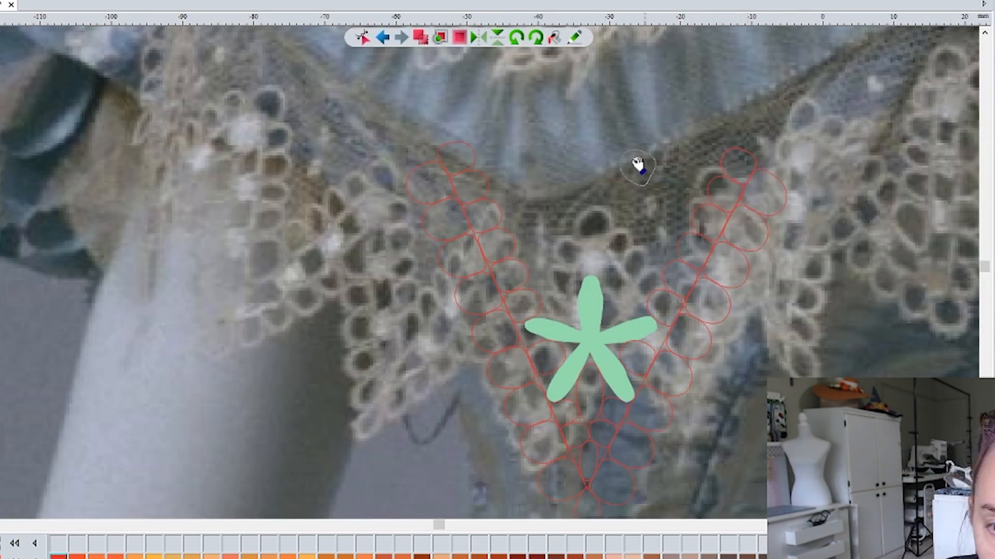
drag(569, 306, 507, 139)
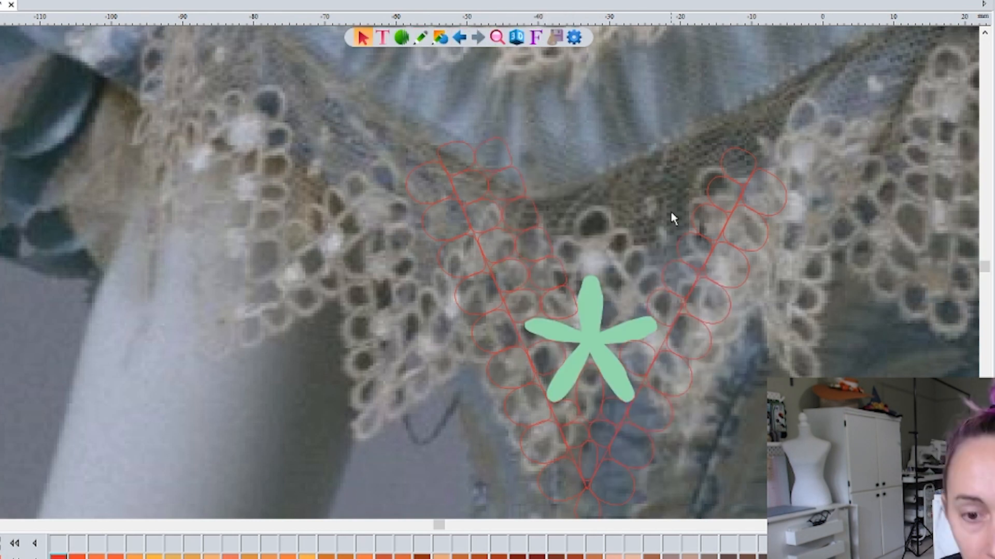
Step: Fit a loop between the starfish's upper and right arms and extend the tip of its upper arm slightly upward
drag(609, 275, 648, 288)
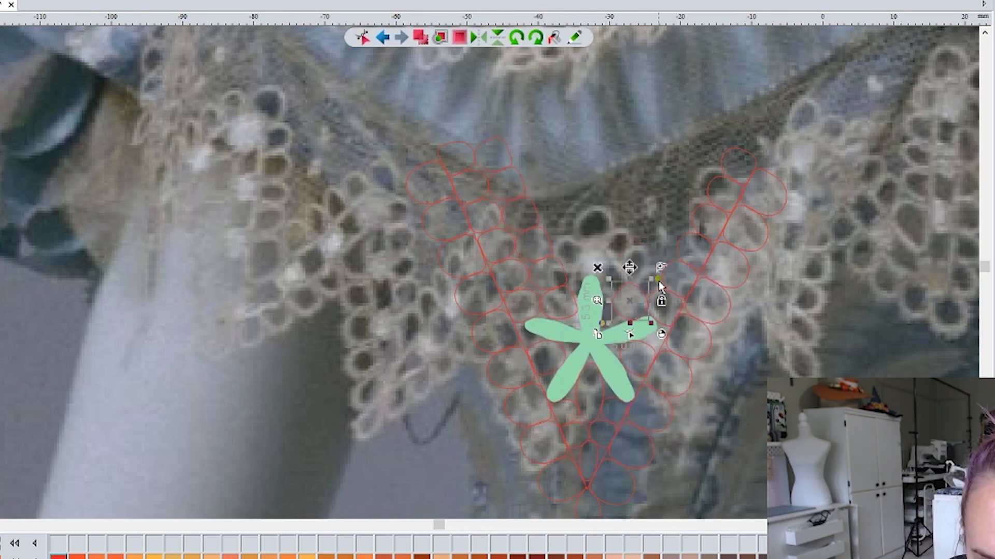
double_click(585, 360)
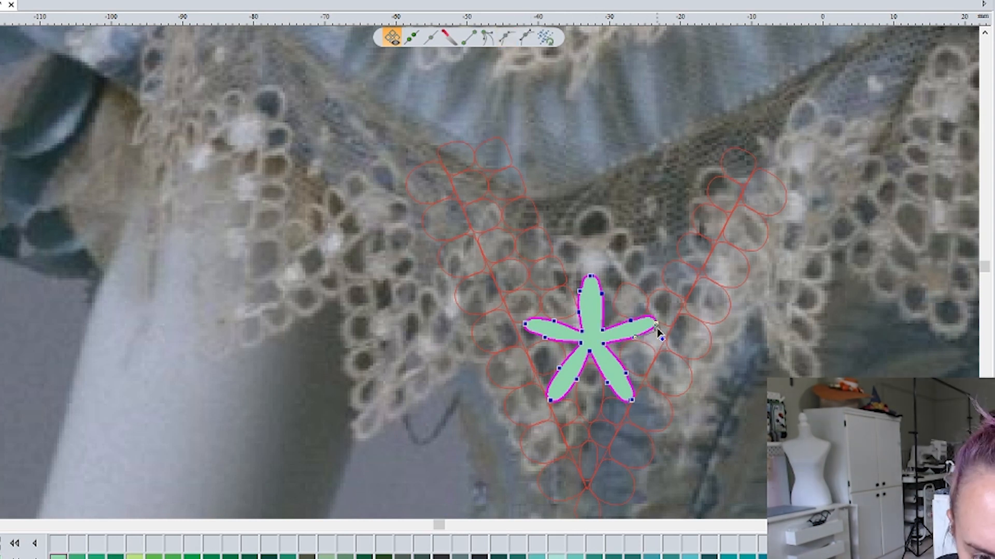
drag(592, 272, 605, 306)
double_click(641, 305)
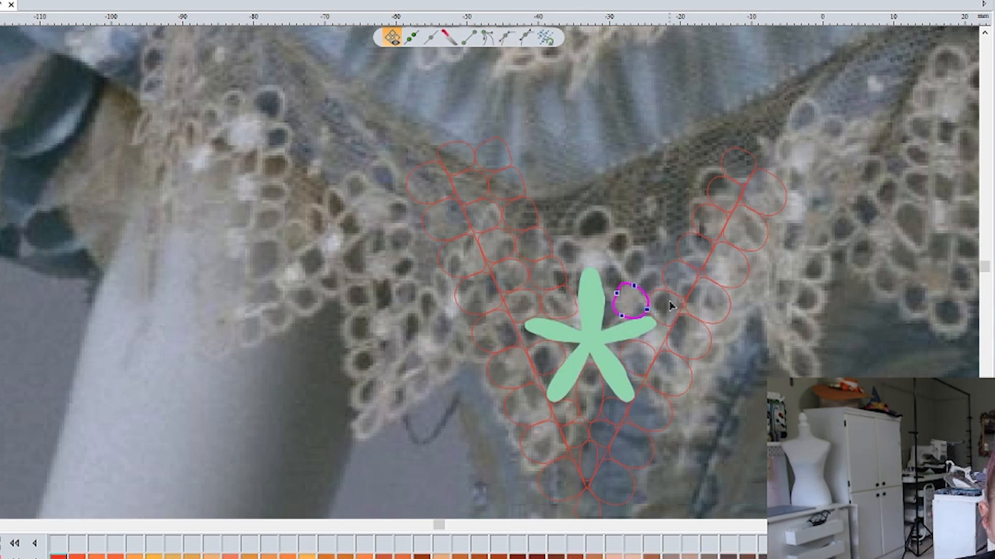
Step: Paste and arrange more loops as a second row along the inner side of the V's right arm
key(ctrl+v)
drag(740, 158, 648, 272)
click(725, 342)
click(678, 298)
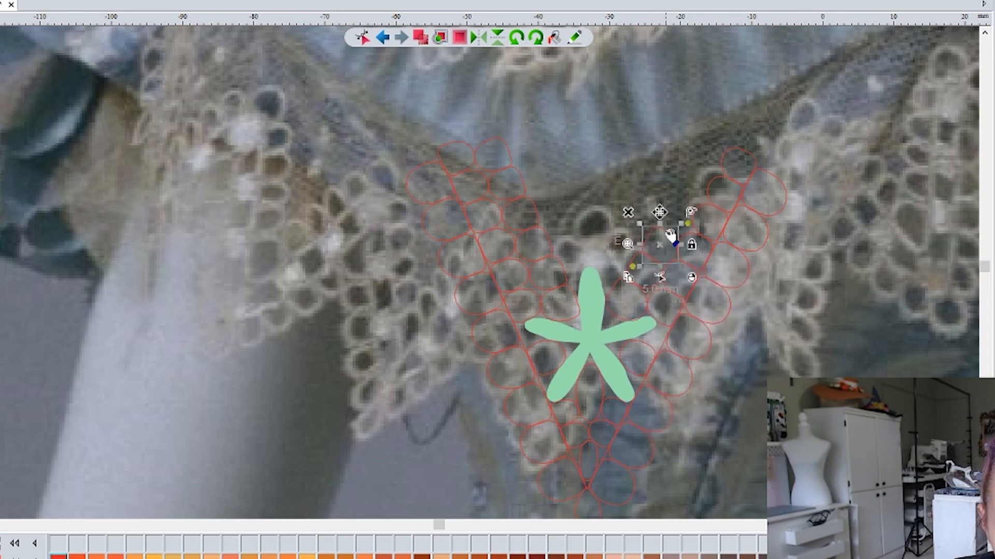
click(705, 143)
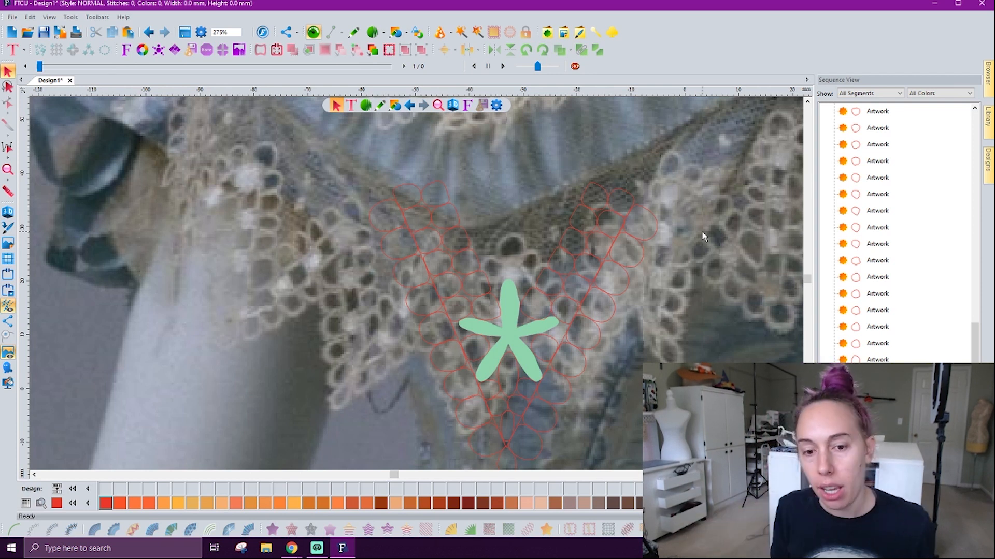
Step: Lock the three Floriani Poly 172 Orange groups in the sequence and collapse their artwork lists
scroll(895, 233, up, 8)
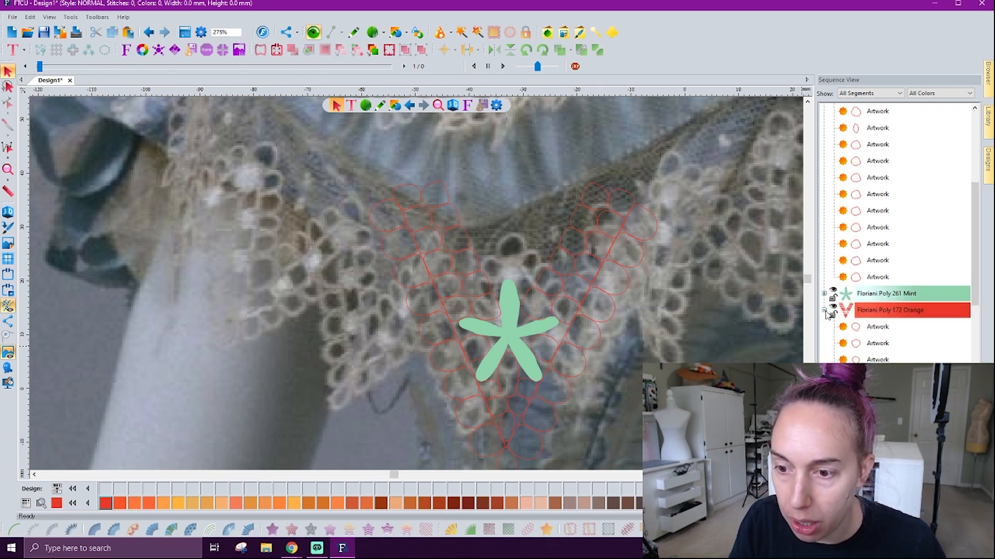
click(878, 297)
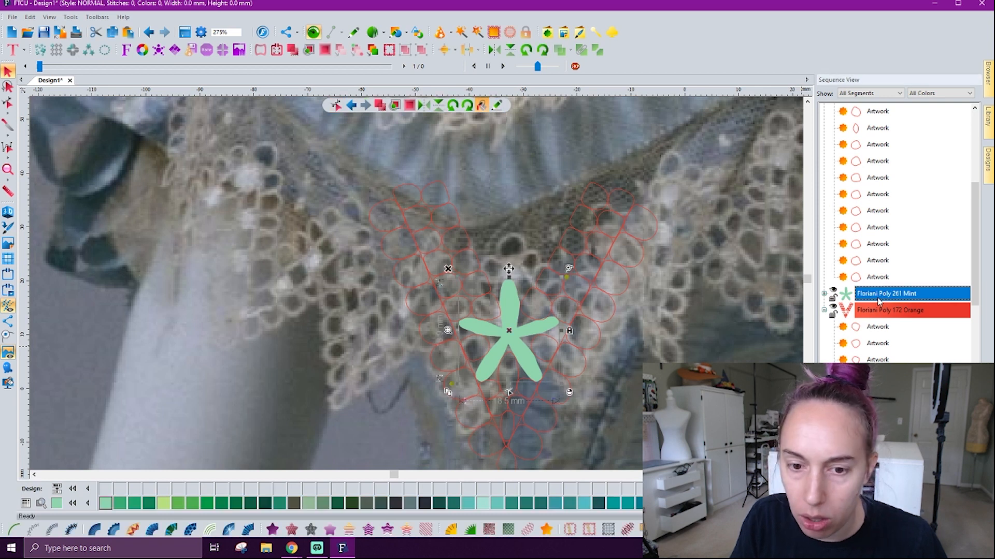
click(831, 315)
scroll(844, 337, up, 3)
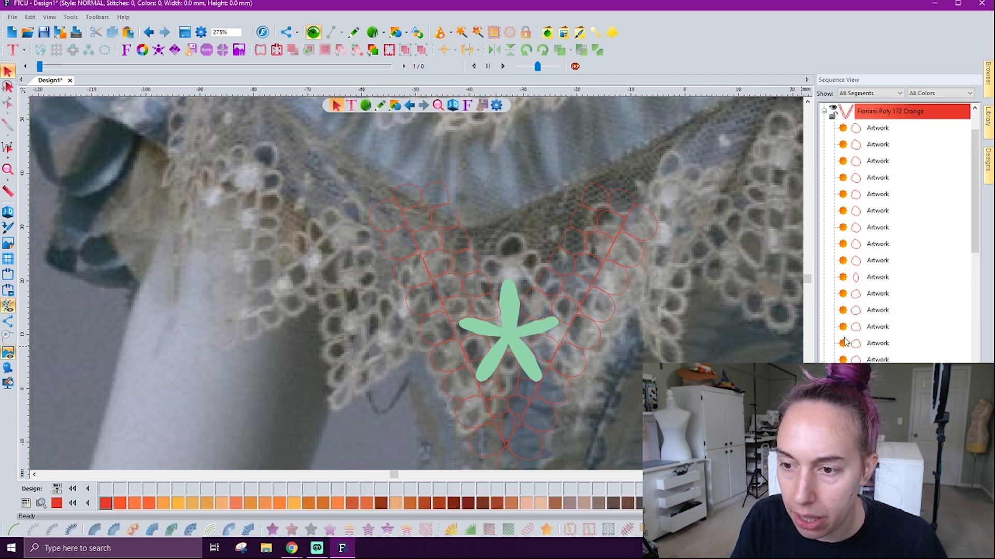
scroll(846, 340, up, 1)
click(832, 165)
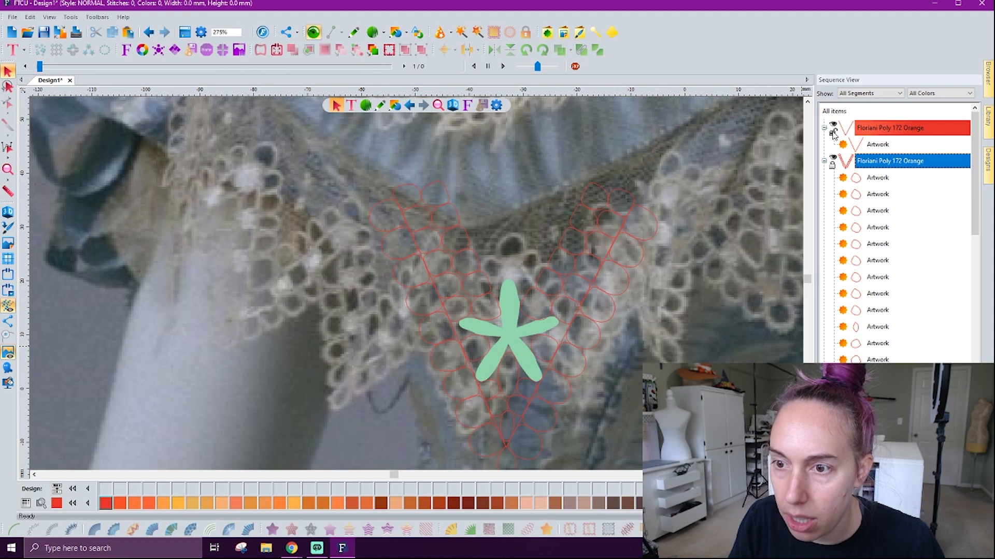
click(833, 133)
click(824, 128)
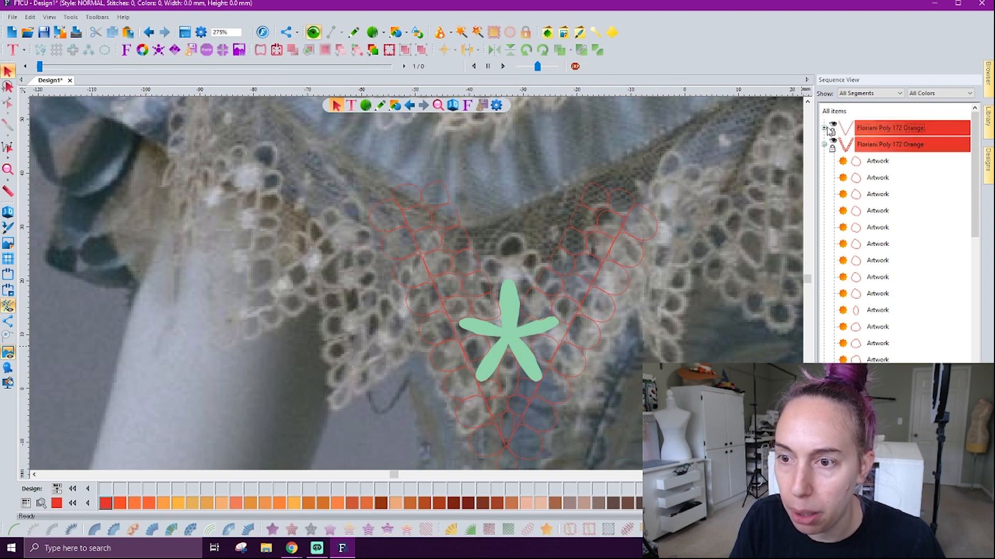
click(824, 145)
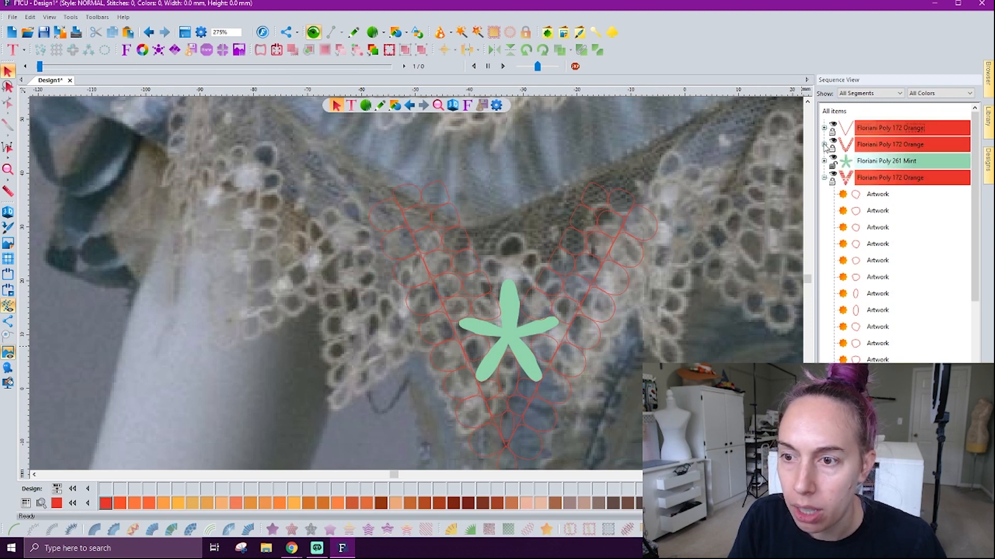
click(824, 178)
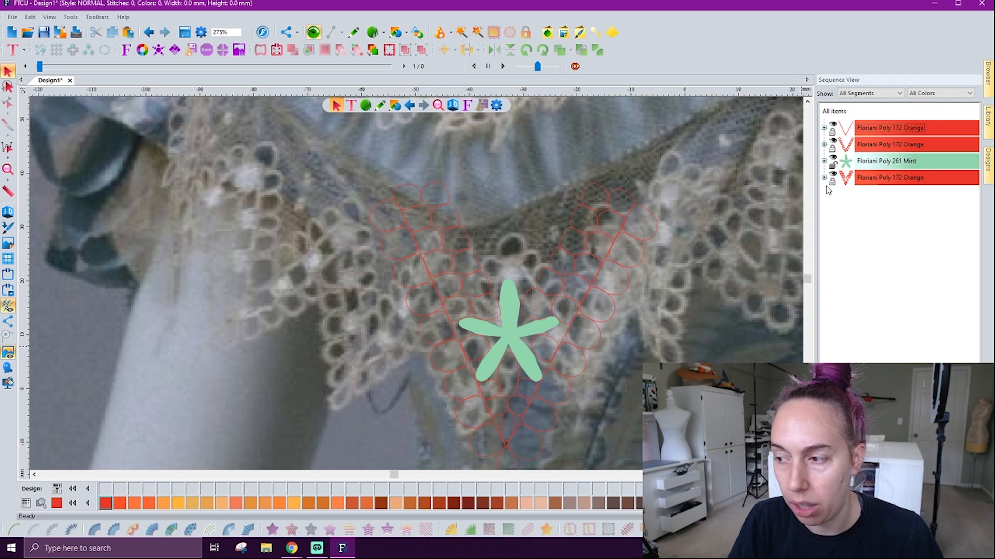
Step: Convert the mint starfish artwork to a fill stitch
click(876, 163)
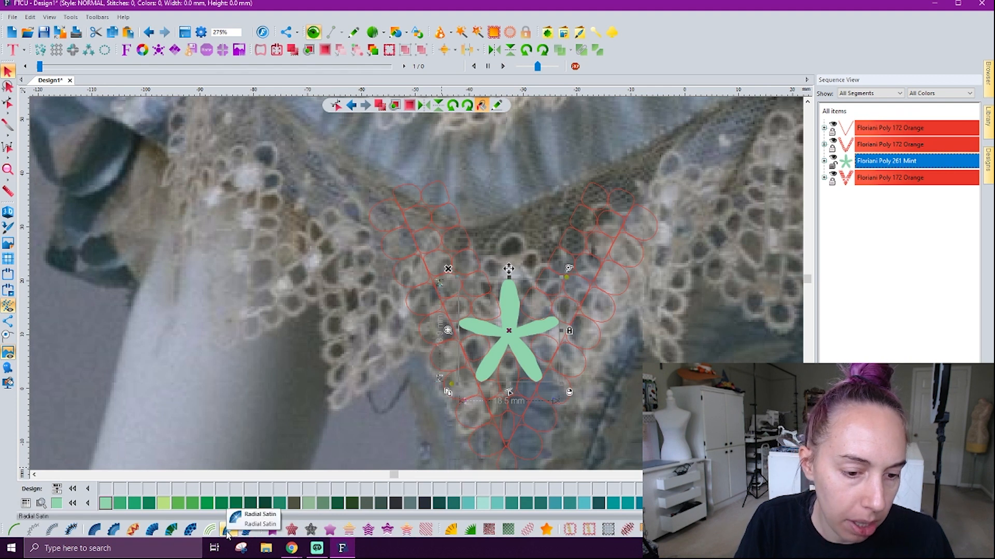
click(190, 529)
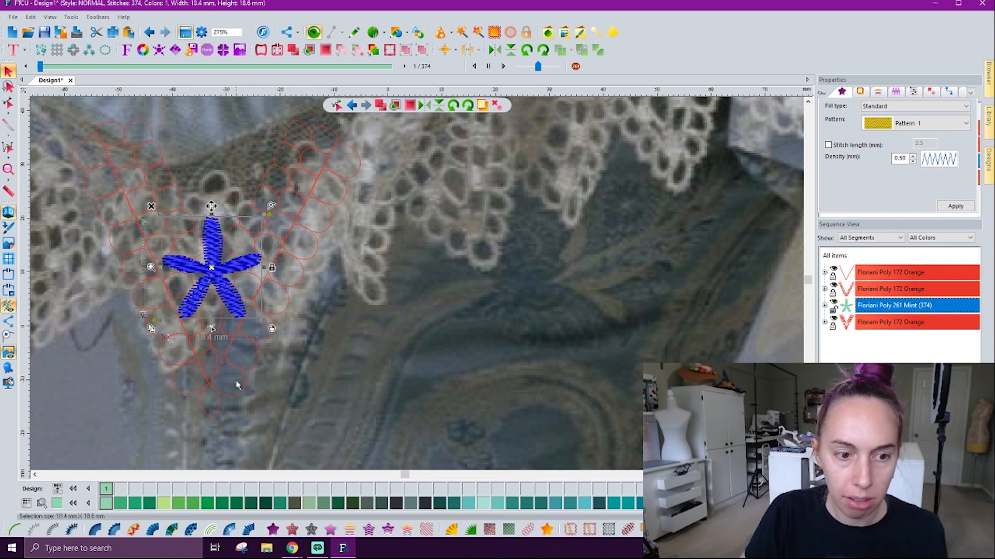
click(35, 475)
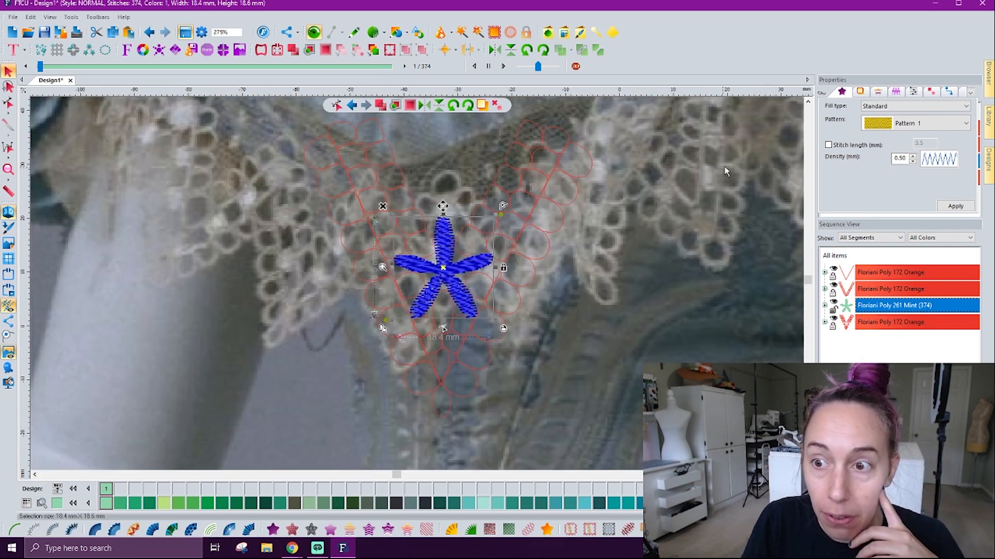
Step: Try the Motif fill type with pattern 206b on the starfish
click(891, 106)
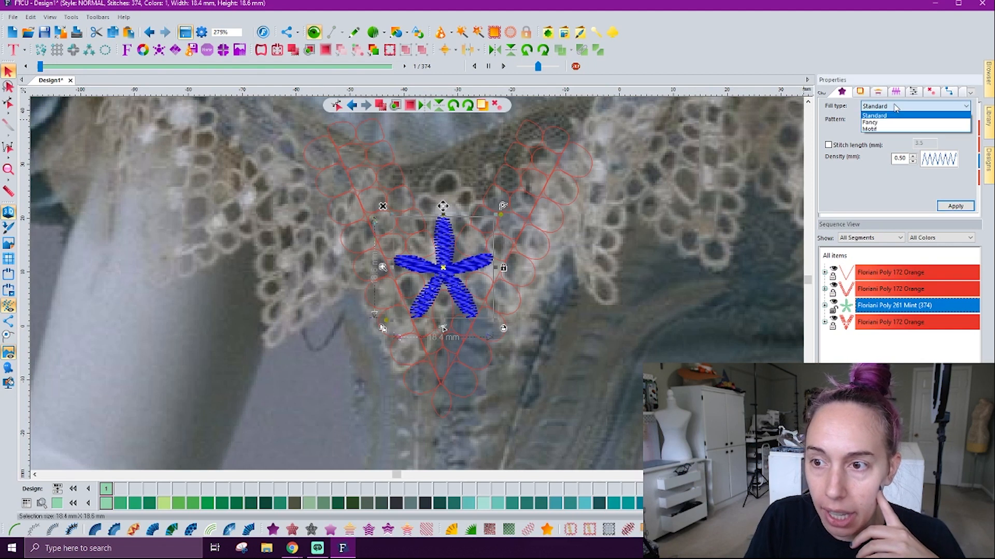
click(869, 128)
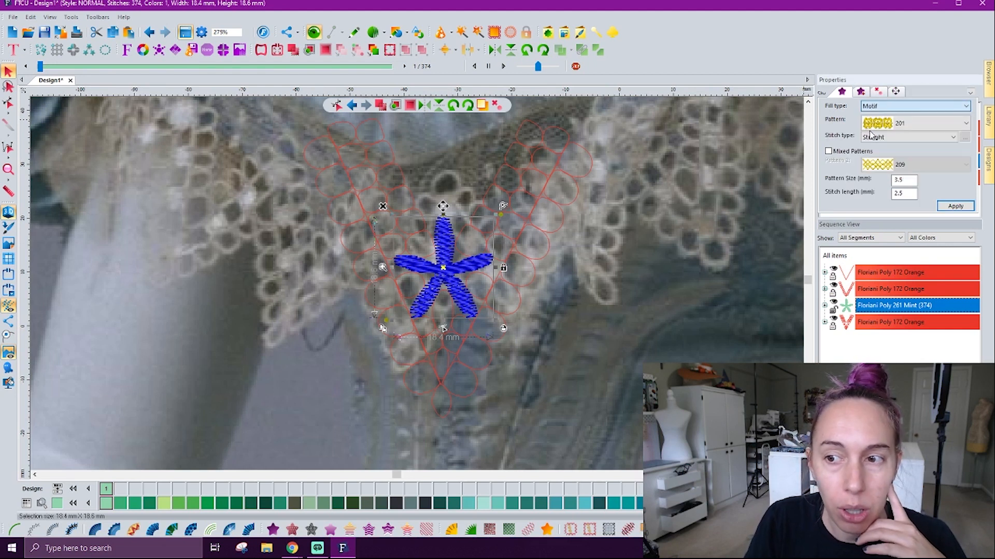
click(925, 124)
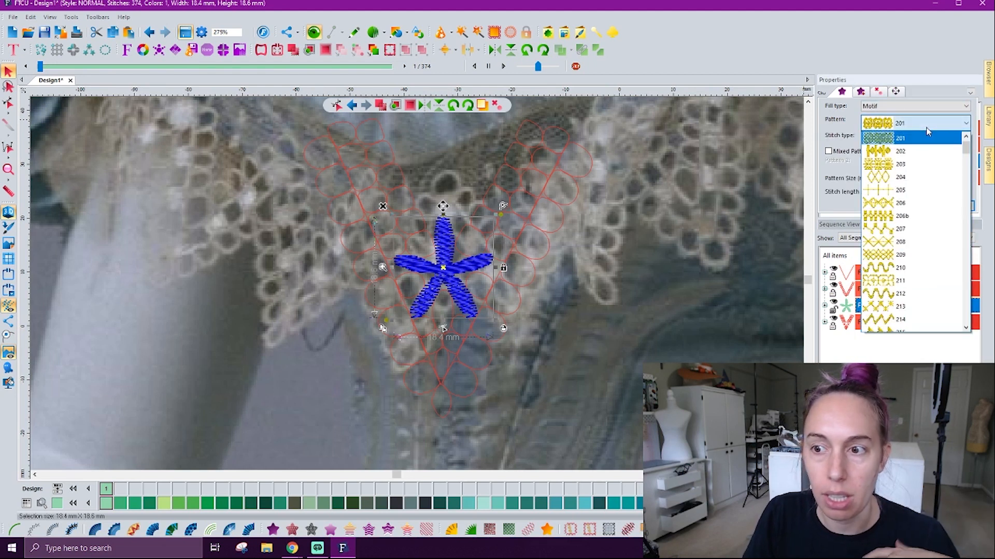
click(878, 215)
click(953, 206)
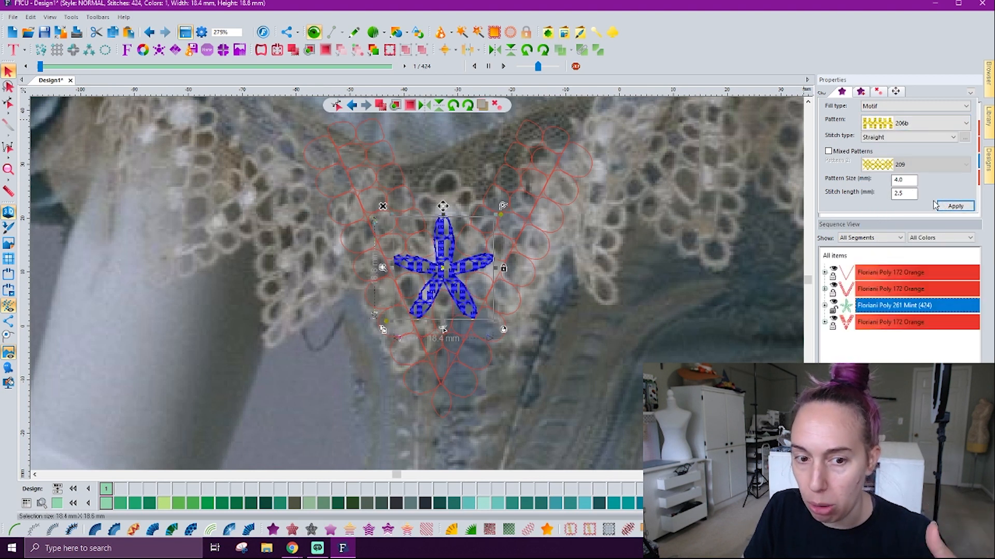
Step: Apply the Standard fill type with Pattern 1 to the starfish and set its density to 0.40 mm
click(904, 108)
click(904, 116)
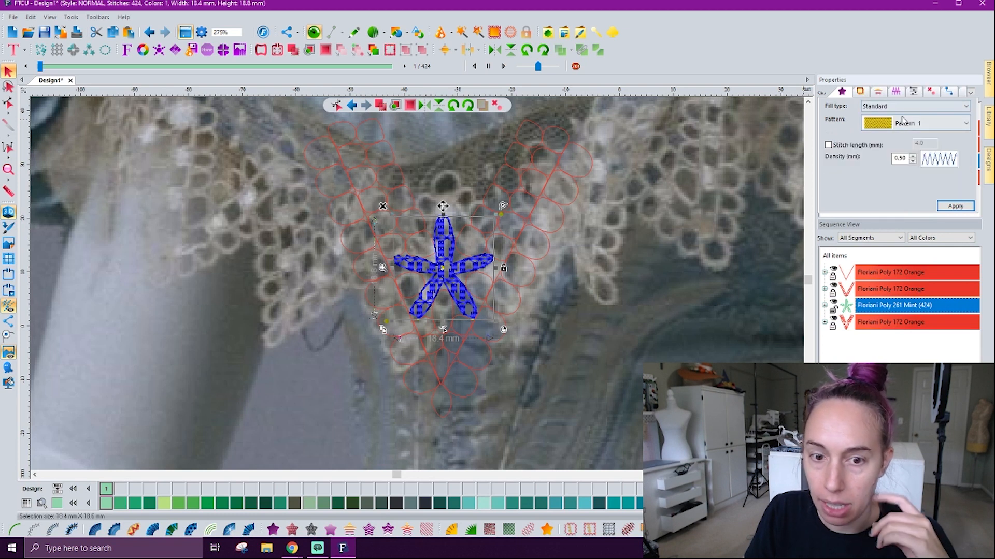
click(947, 206)
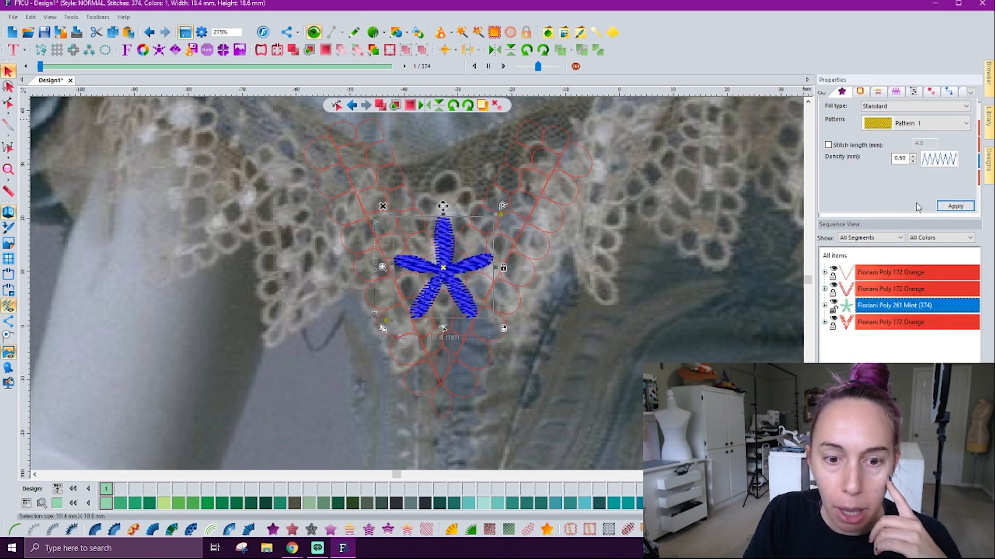
scroll(441, 304, up, 1)
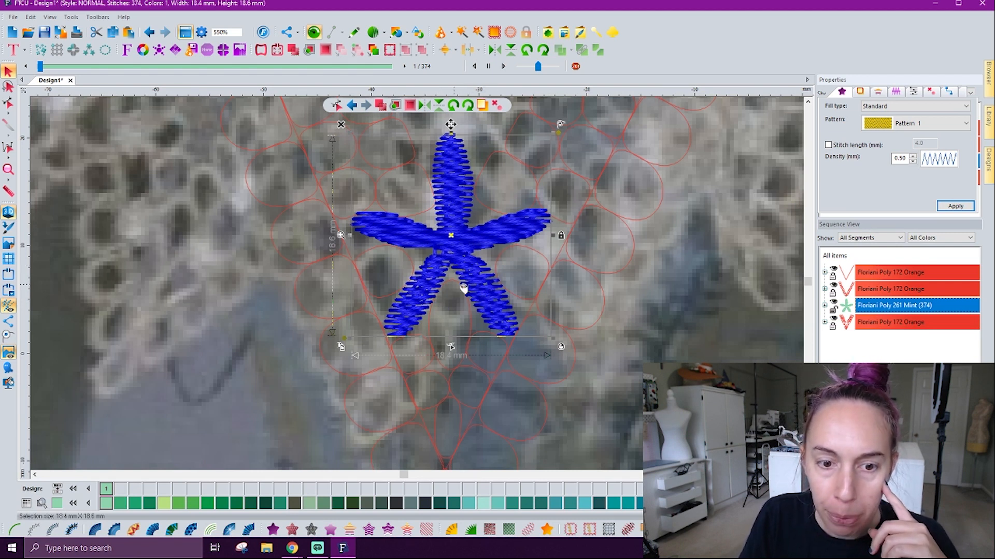
click(912, 163)
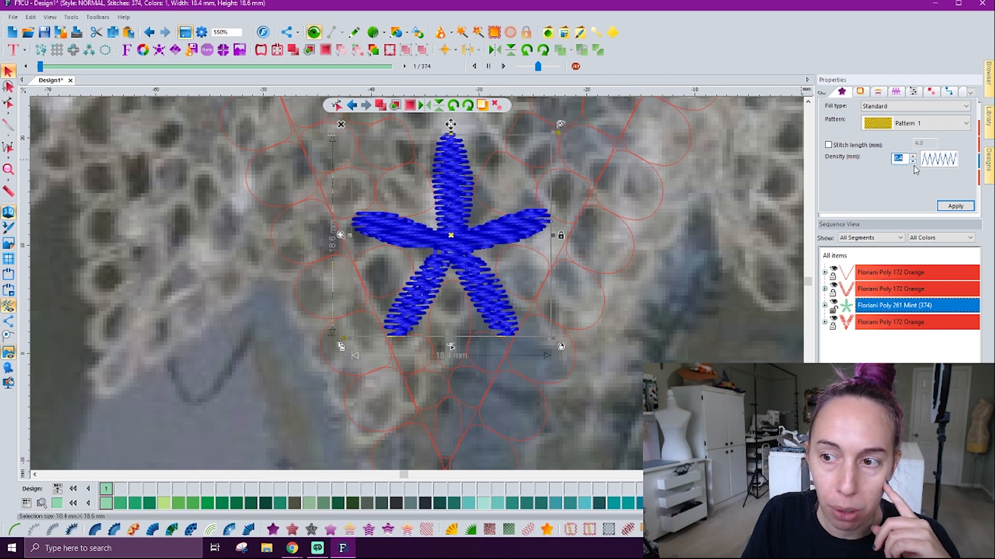
click(953, 206)
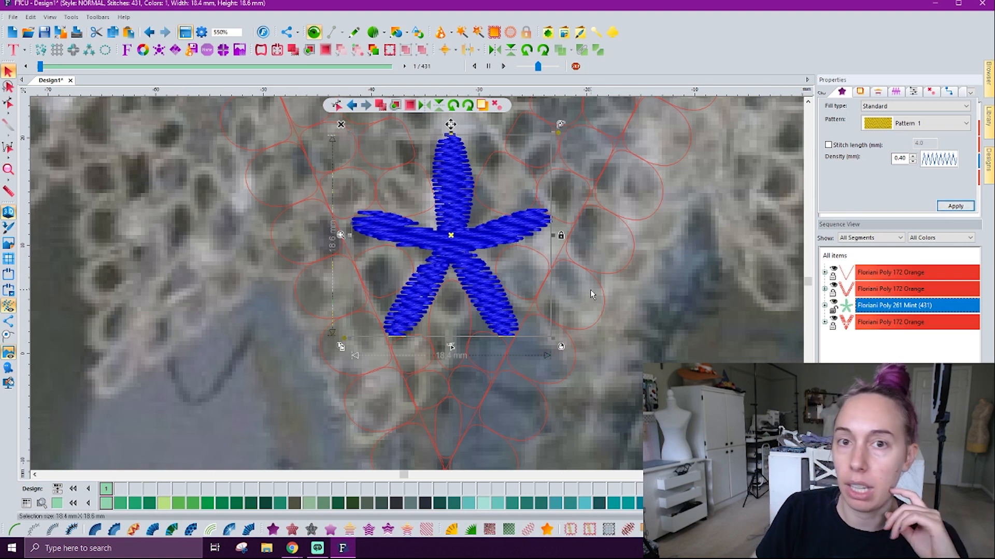
click(607, 209)
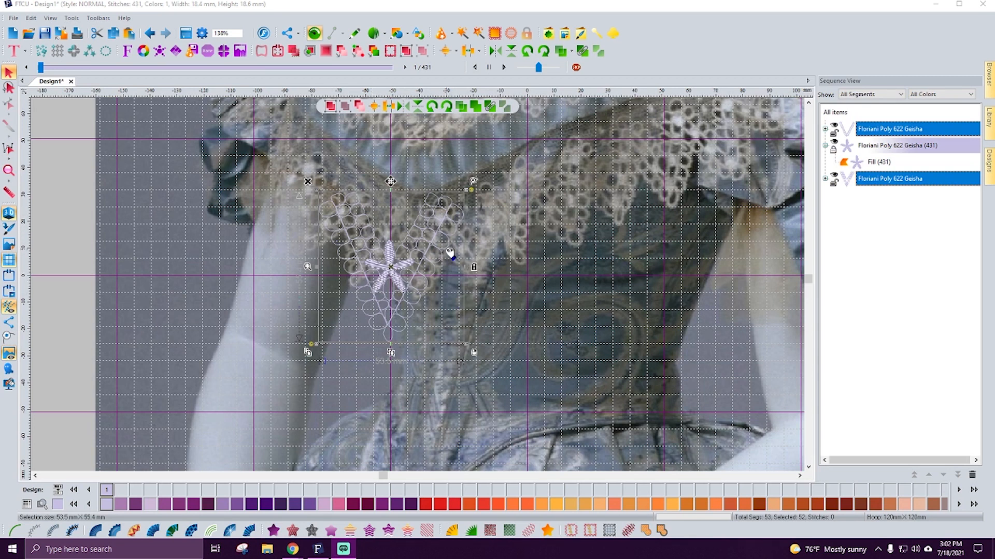
click(11, 357)
click(11, 356)
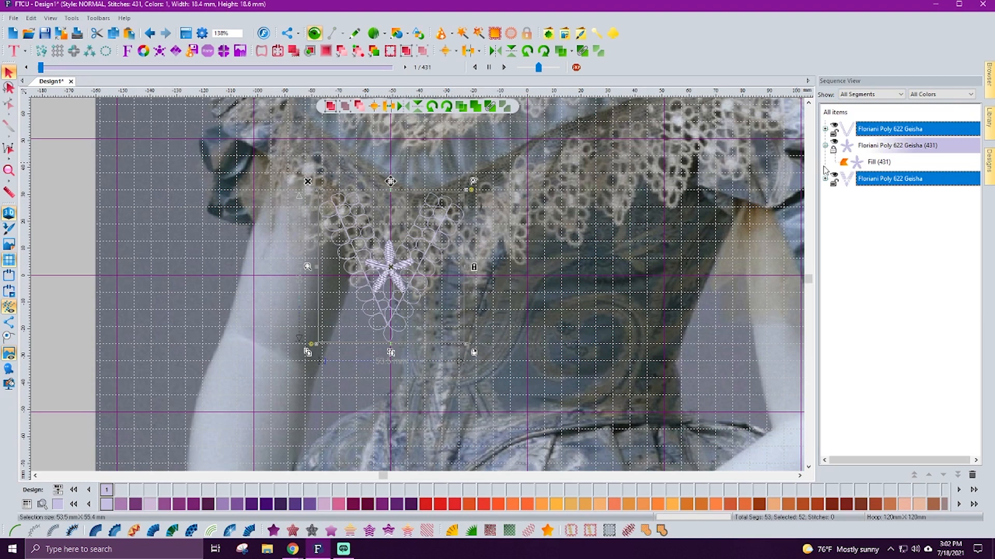
Step: Convert the selected V and loop artwork to steil stitching with the Whitework Lace Embellishment preset
right_click(51, 531)
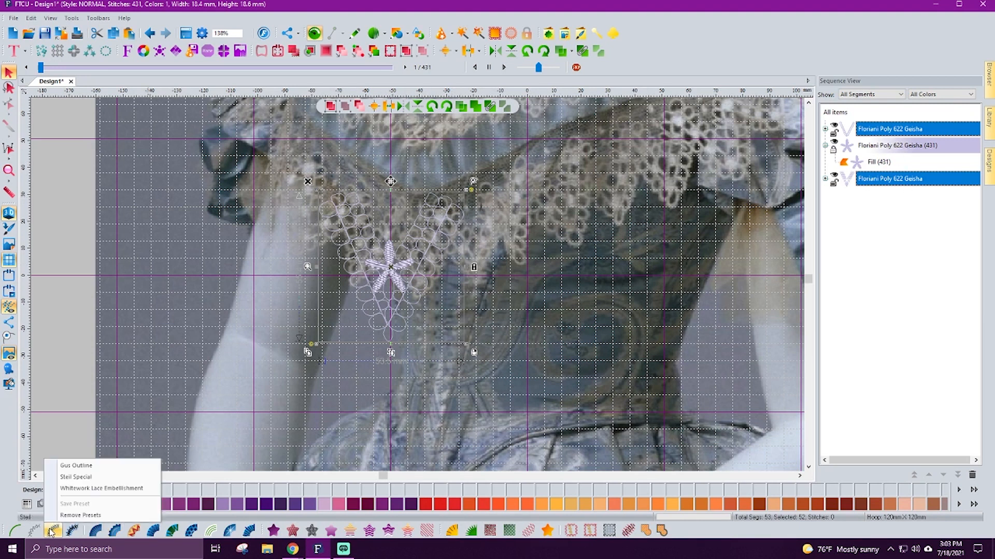
click(101, 492)
right_click(52, 533)
click(118, 490)
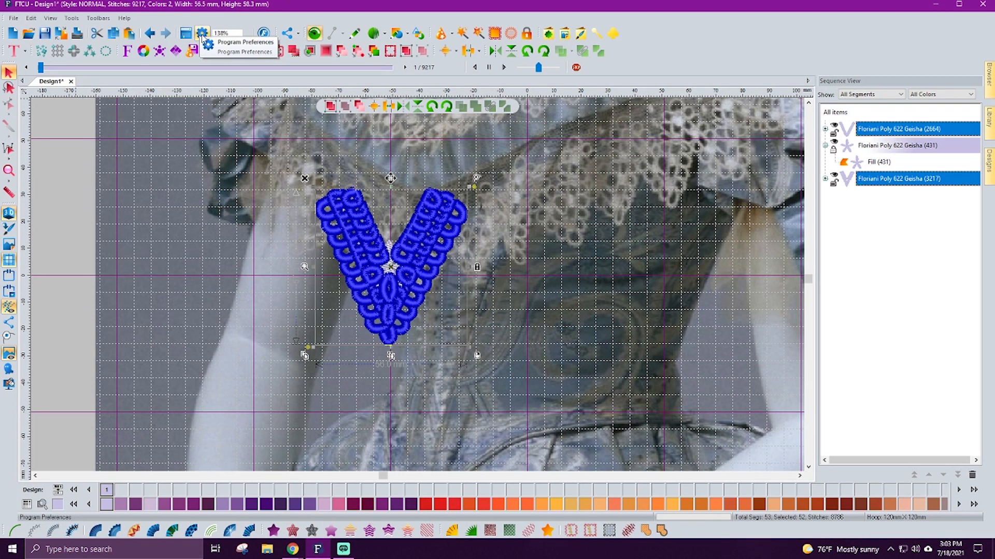
Step: Set the steil width of the V and its loops to 1.0 mm in their properties
click(186, 33)
click(956, 209)
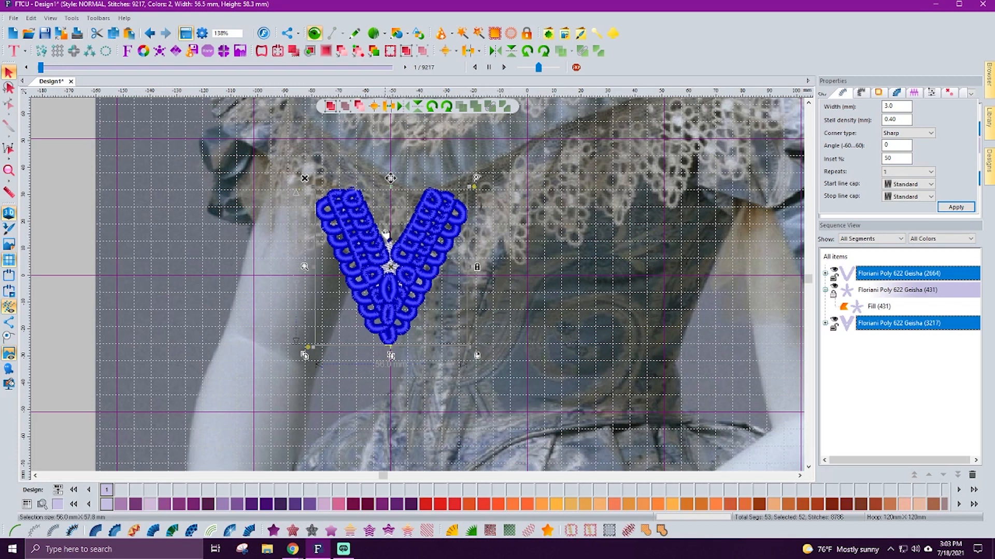
click(896, 108)
key(BackSpace)
text(1)
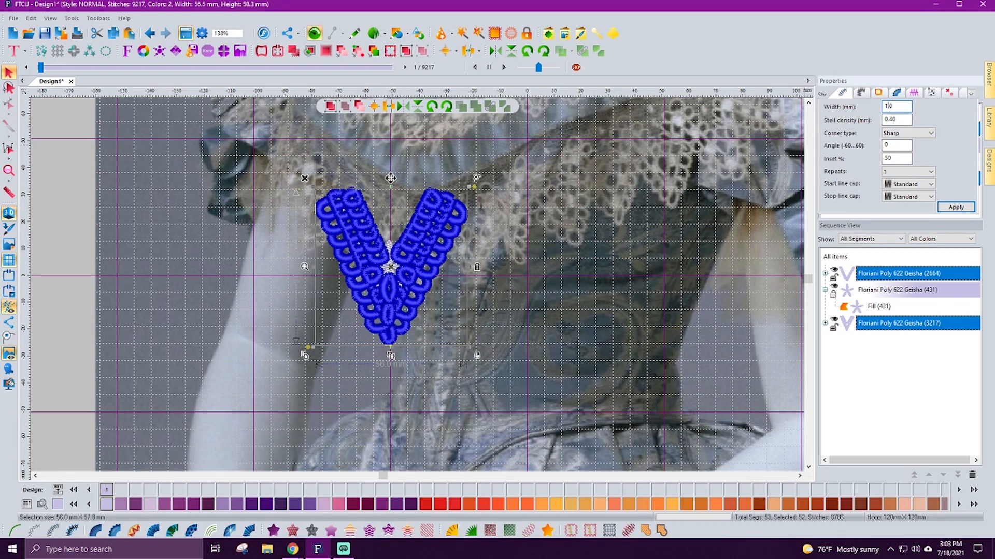
click(964, 208)
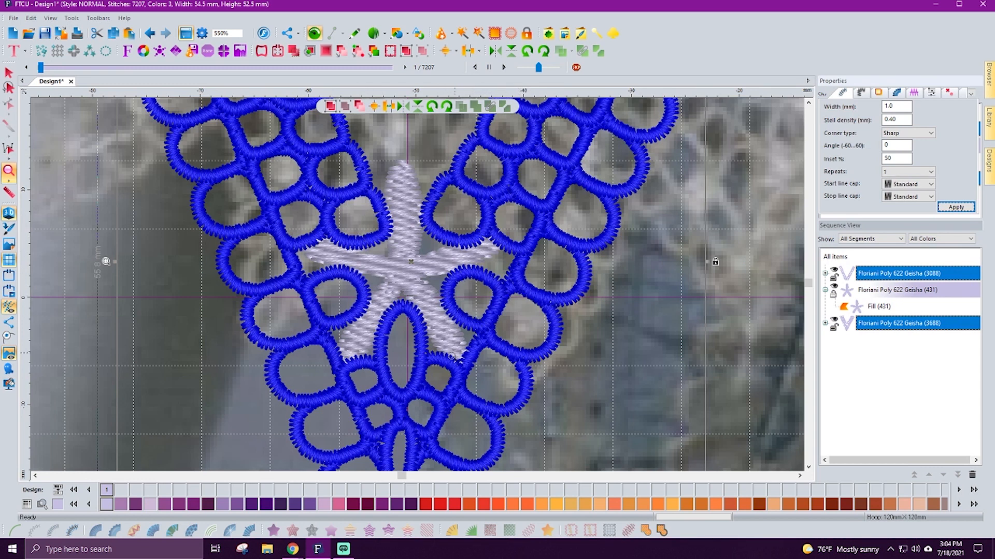
click(624, 132)
click(626, 129)
right_click(618, 138)
right_click(535, 188)
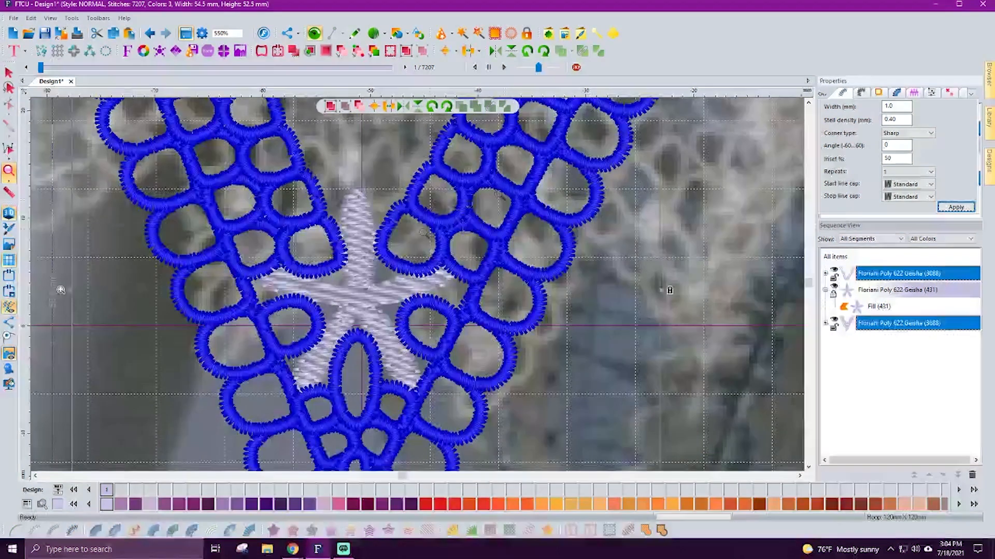
right_click(422, 233)
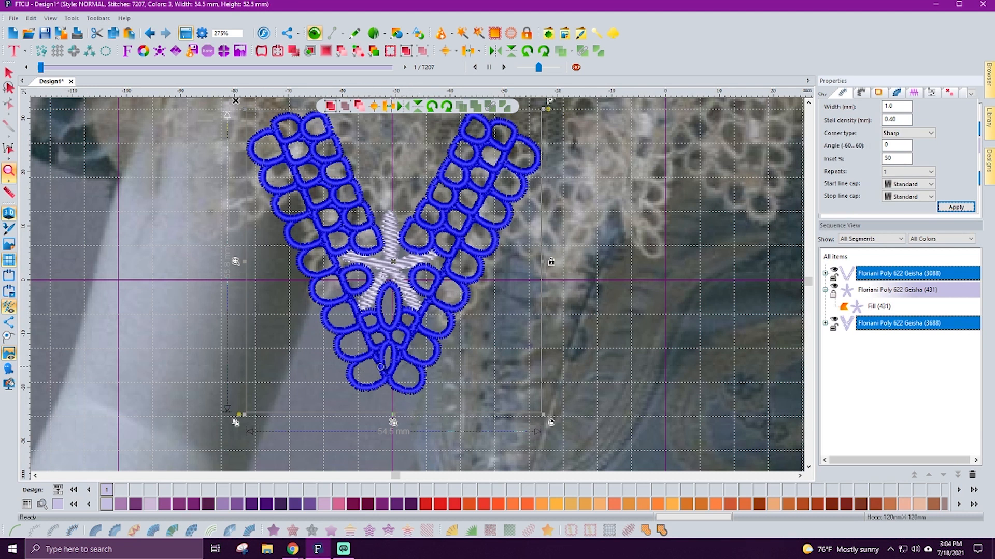
right_click(454, 380)
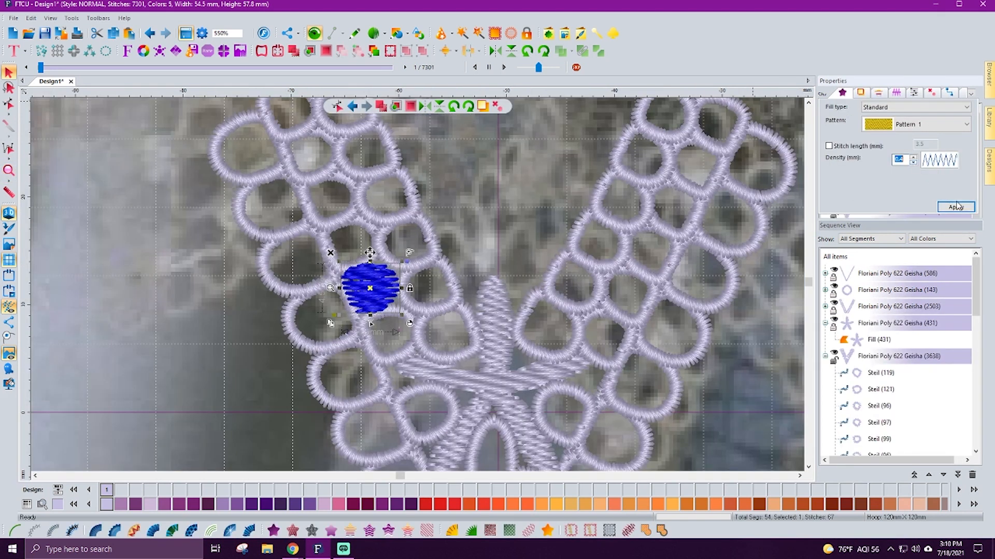
Step: Give two alternate inner loops of the V's left arm a Standard Pattern 1 fill with 0.40 mm density
click(955, 207)
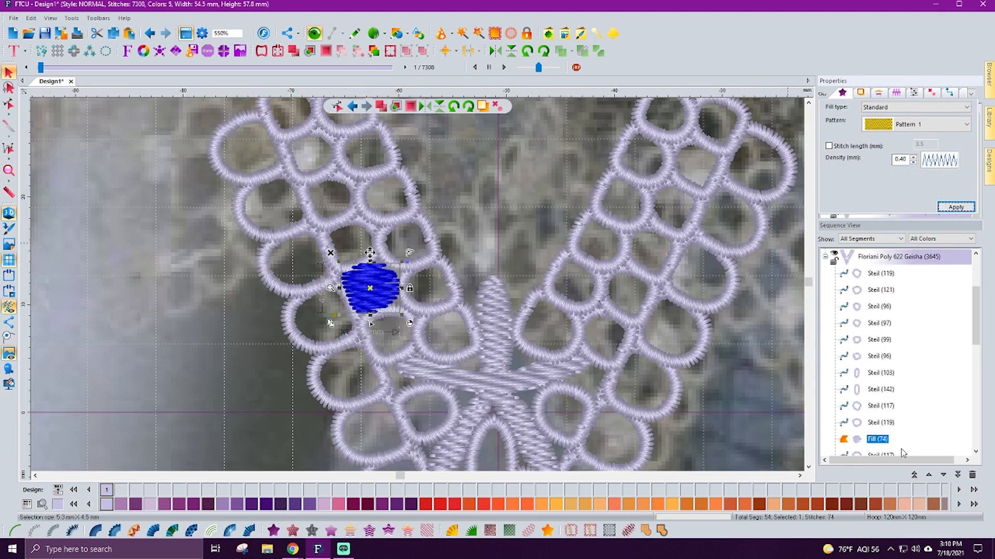
scroll(902, 450, down, 1)
click(881, 407)
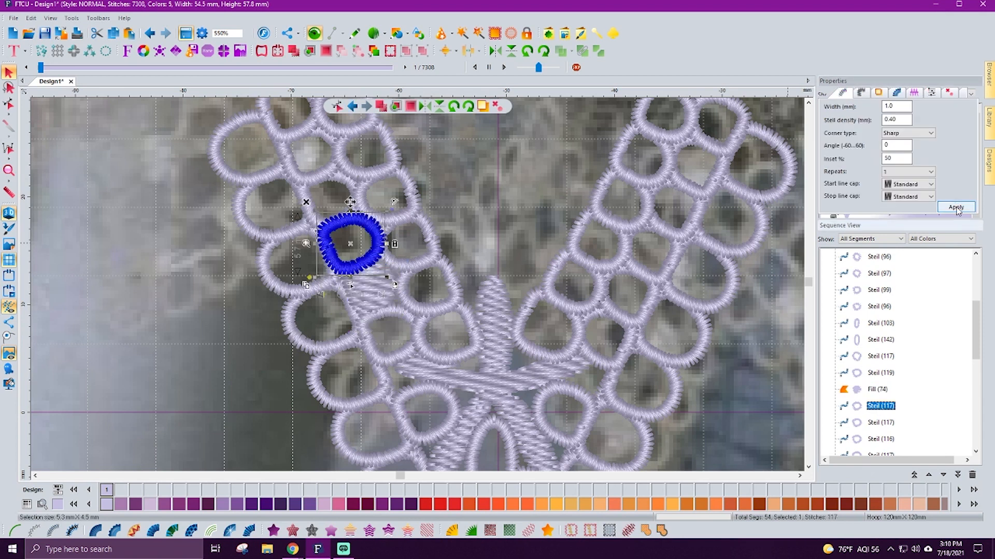
key(Tab)
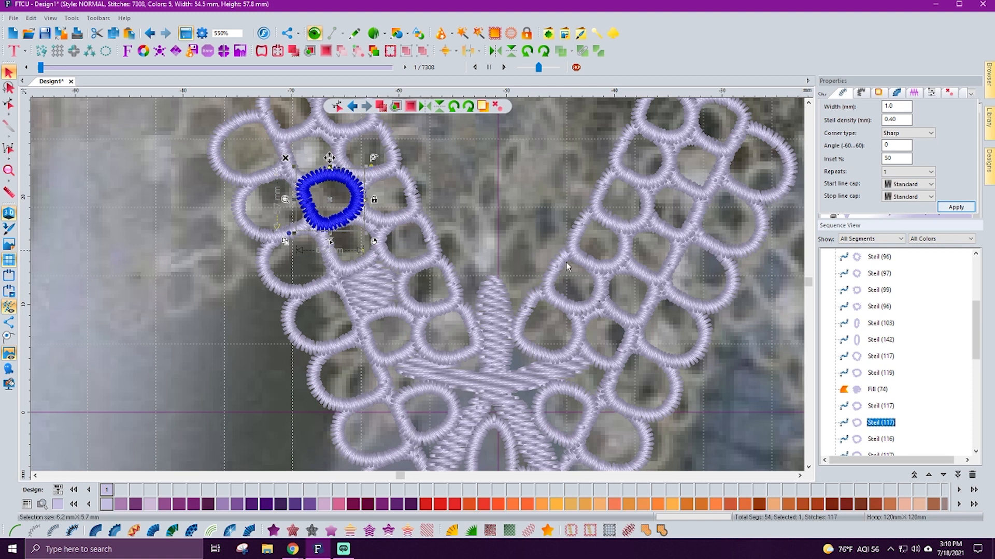
click(275, 531)
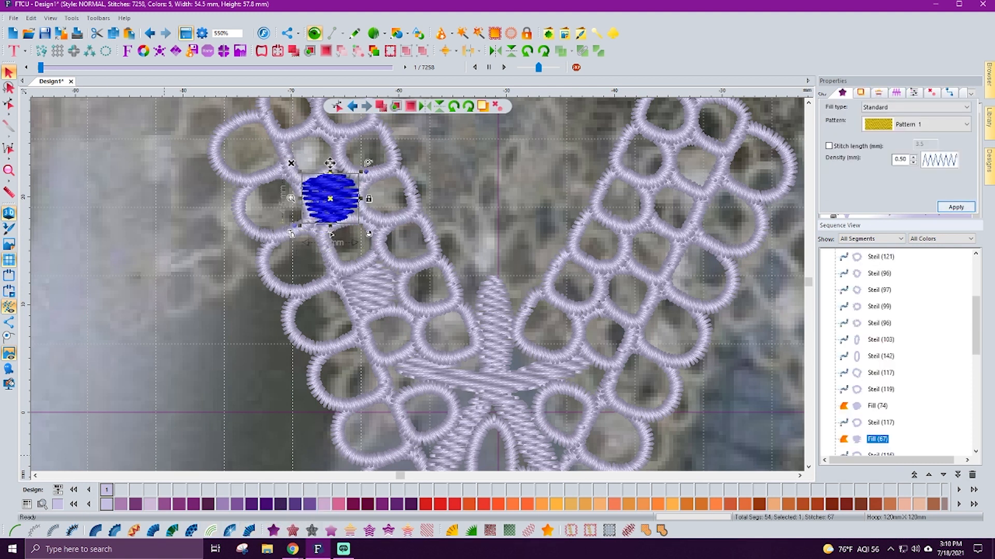
click(913, 162)
click(954, 207)
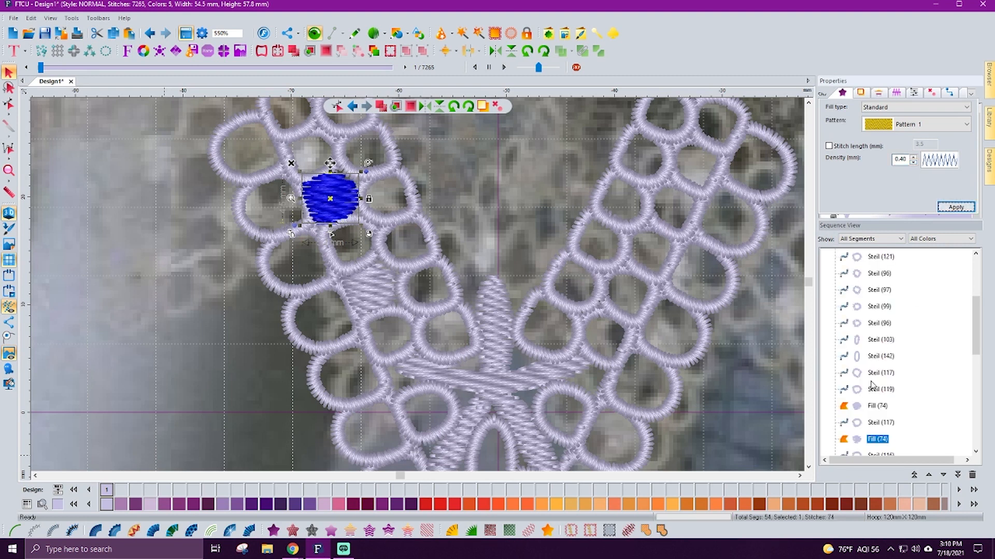
scroll(872, 385, down, 1)
click(885, 406)
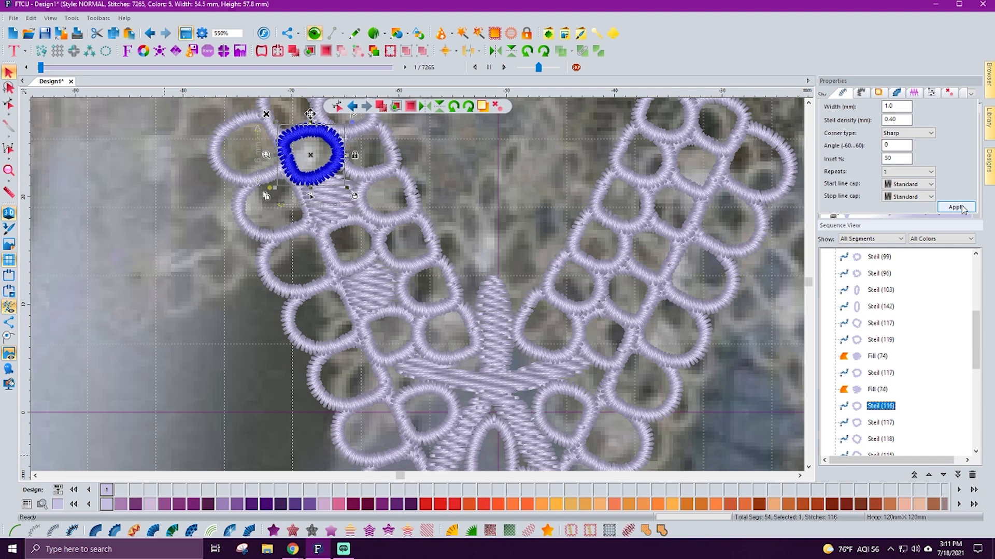
key(Up)
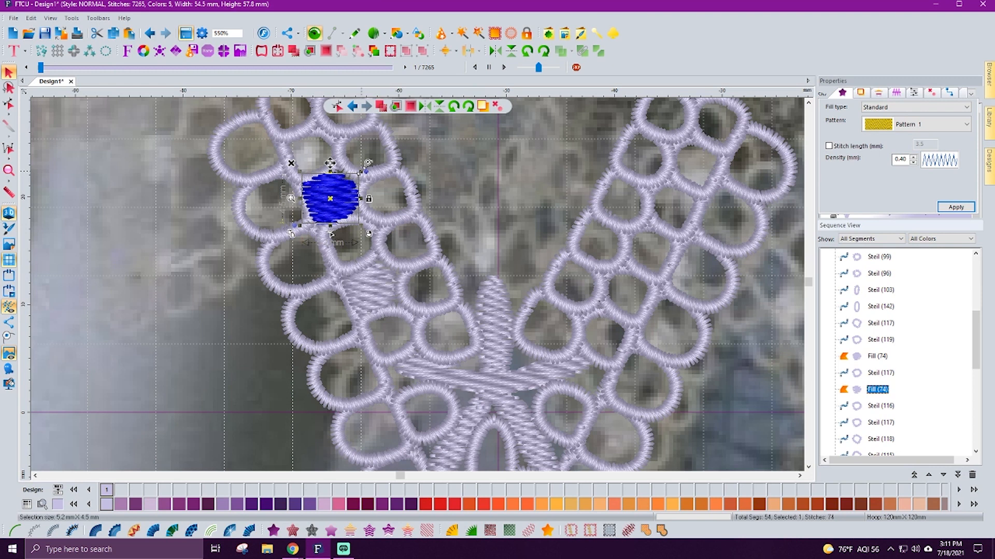
click(957, 207)
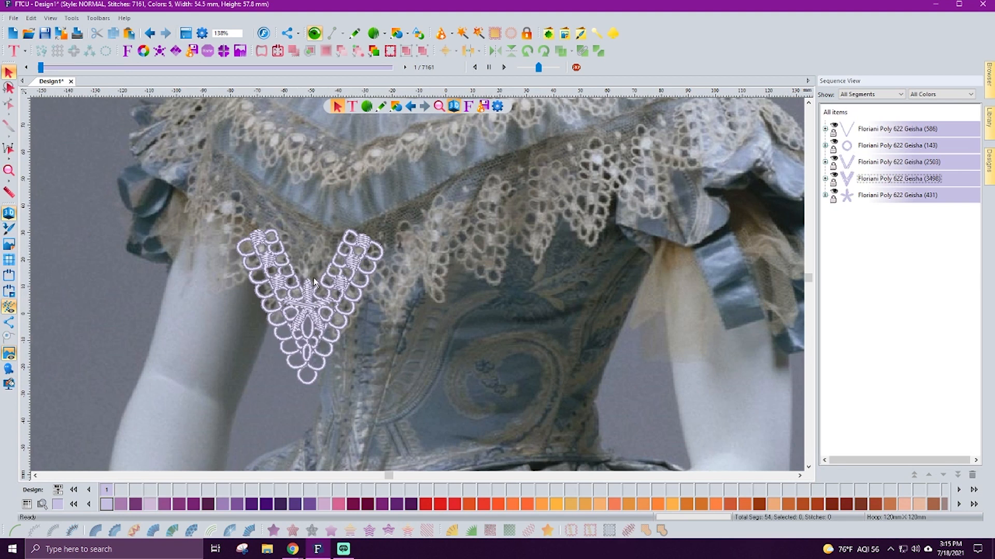
Step: Unlock all five objects of the lace point, from the V line to the starfish
click(837, 132)
click(835, 148)
click(835, 164)
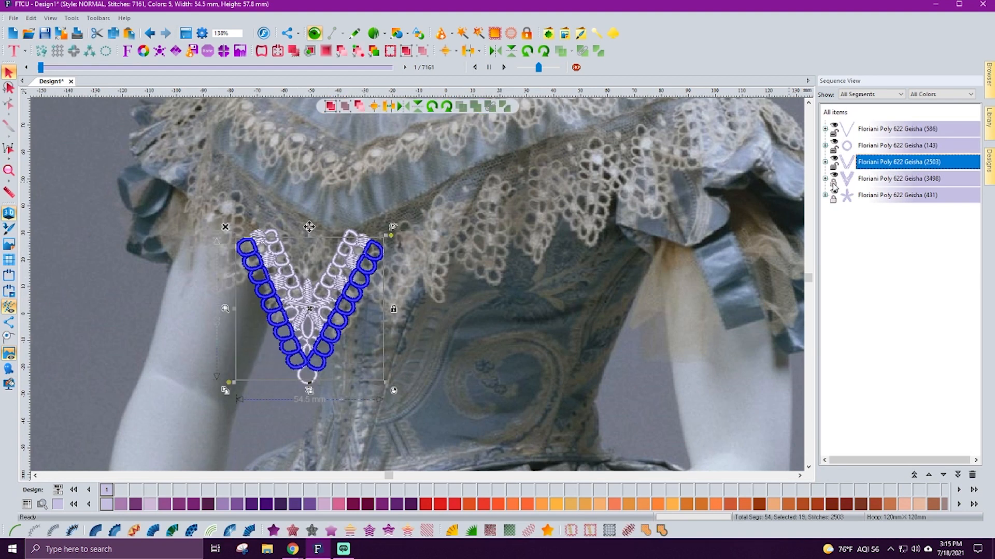
click(834, 183)
click(835, 198)
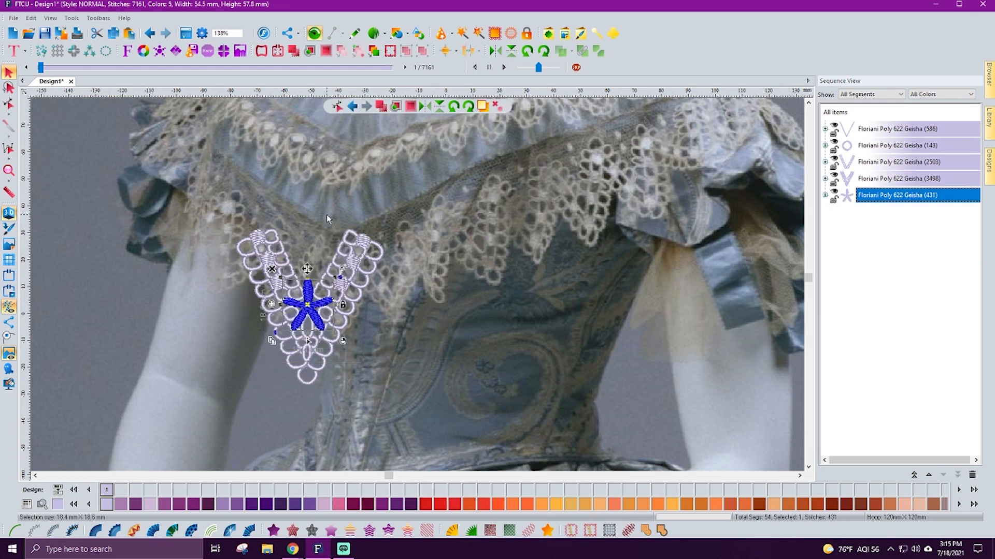
Step: Select the whole lace point and group its objects
key(ctrl+a)
right_click(280, 284)
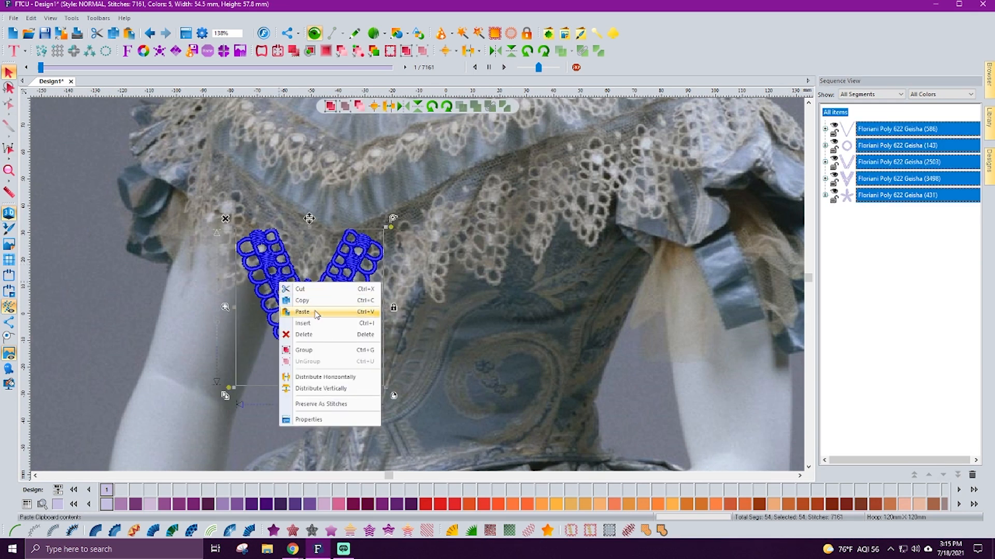
click(318, 351)
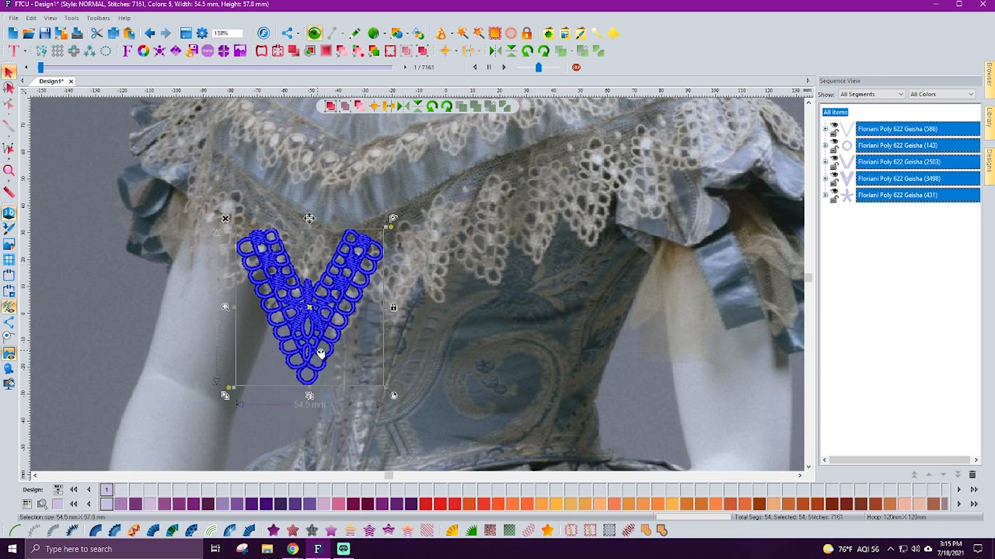
Step: Copy the lace point, paste a duplicate and move it to the right, beside the original
right_click(270, 284)
click(298, 303)
right_click(275, 294)
click(320, 326)
drag(345, 304, 505, 294)
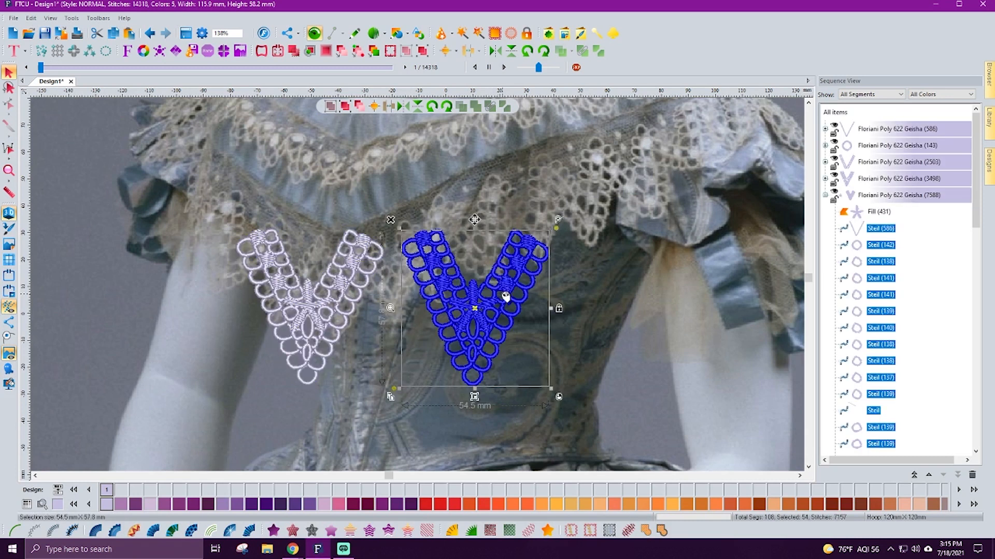
Step: Select the original lace point and lock its V line and loop objects in the sequence
click(229, 231)
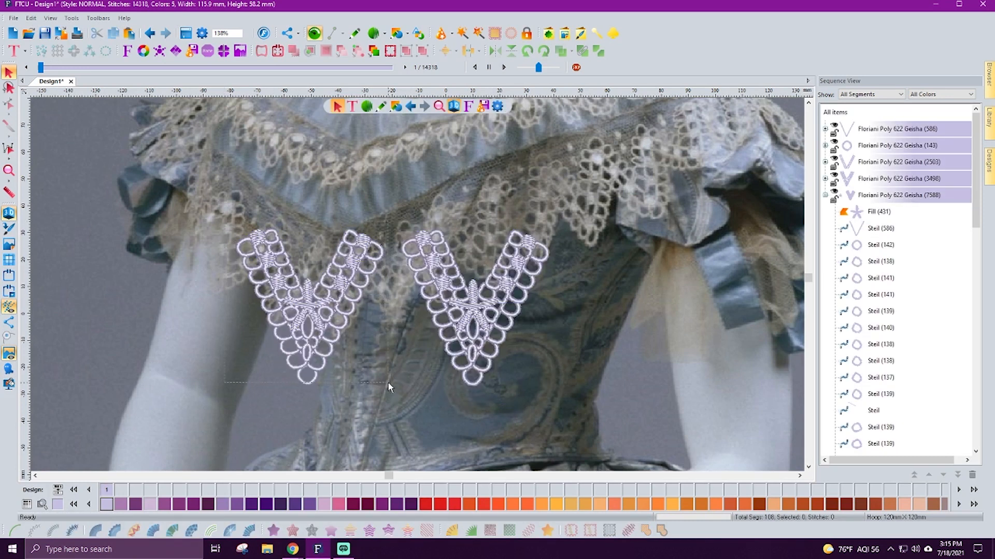
drag(390, 388, 377, 380)
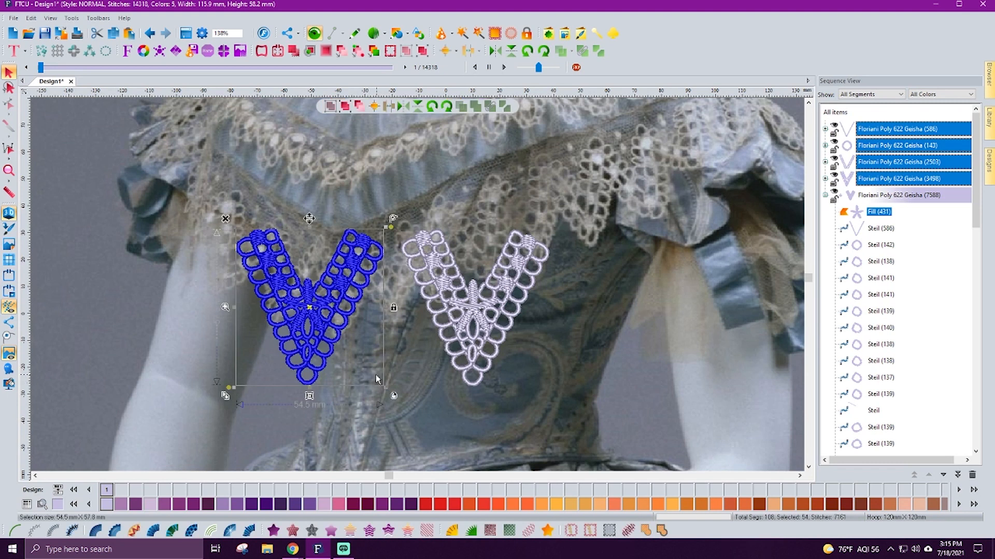
click(833, 134)
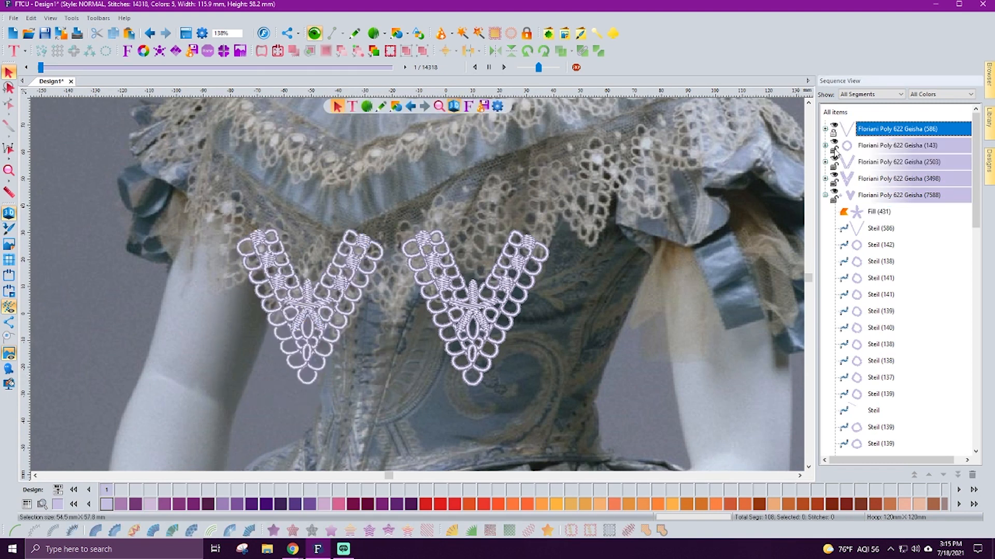
click(833, 150)
click(834, 166)
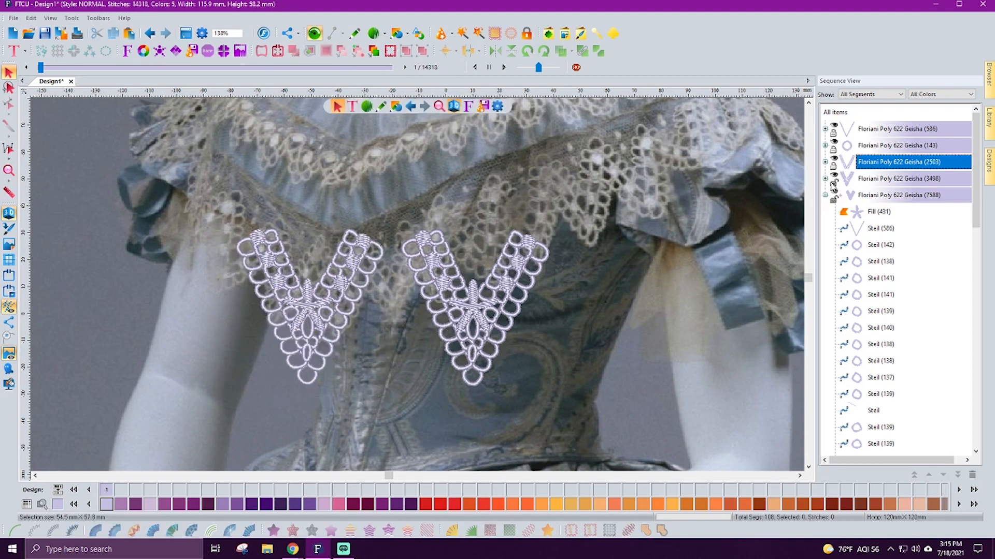
click(833, 182)
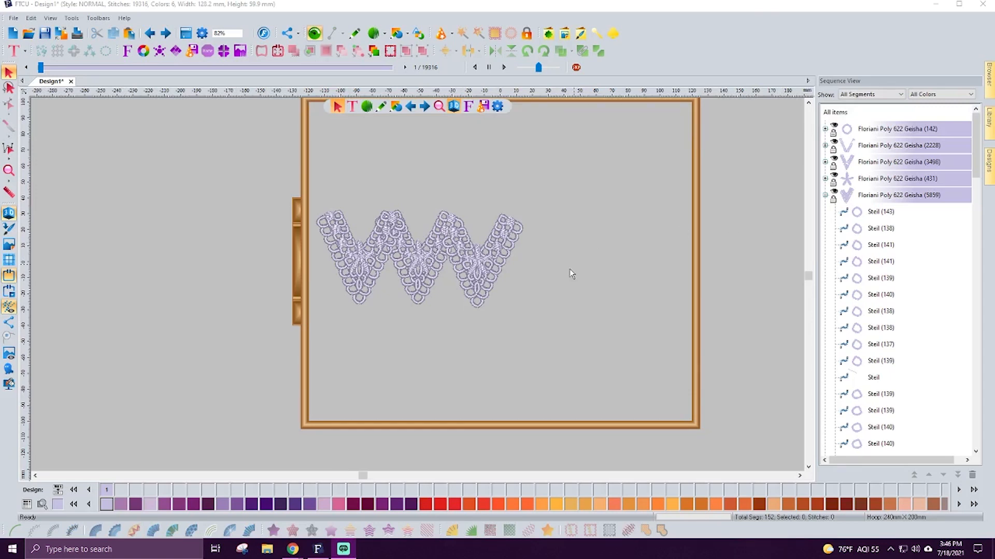
Step: Collapse the preceding expanded thread group and delete the steil V line from the leftmost lace point
scroll(862, 233, down, 10)
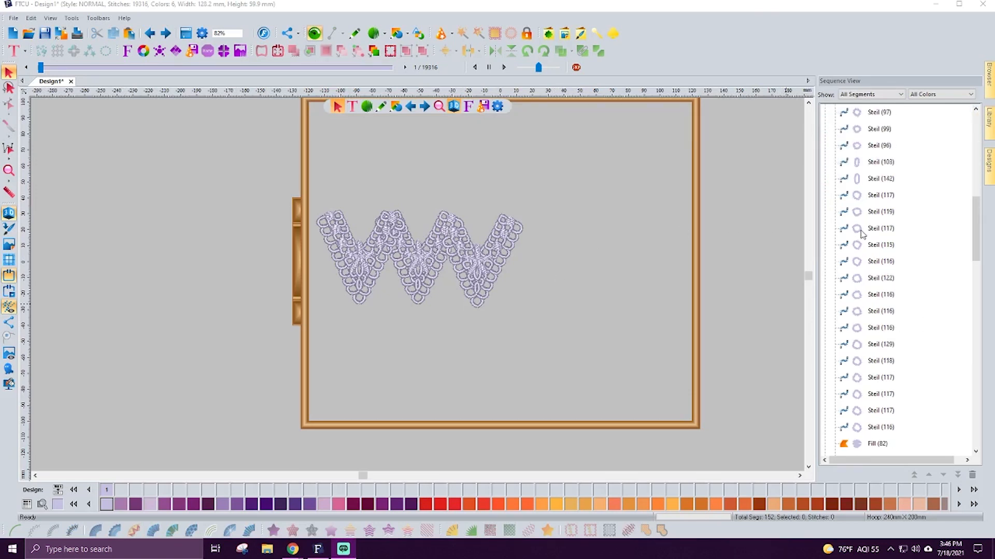
scroll(861, 234, down, 1)
scroll(854, 236, up, 5)
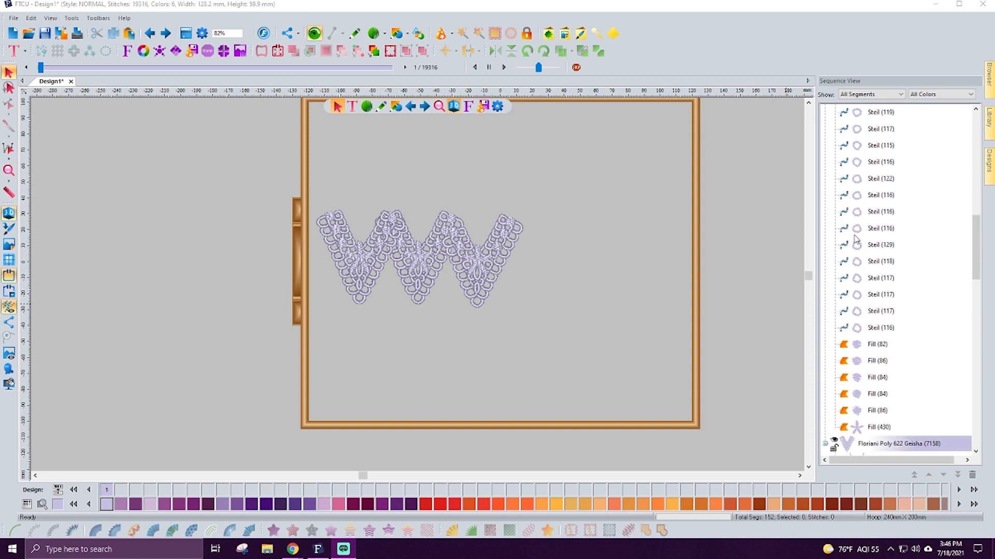
scroll(854, 236, up, 5)
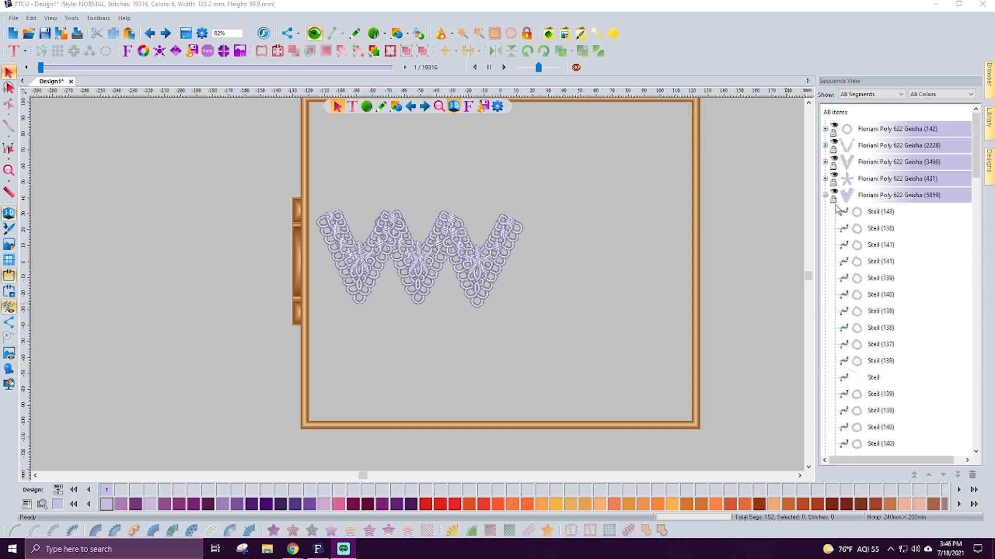
click(825, 198)
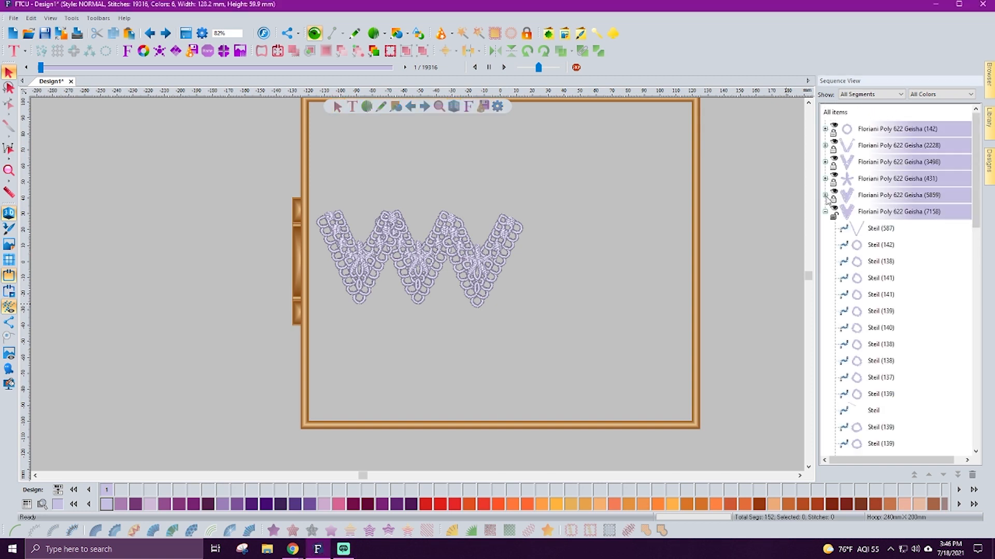
click(880, 229)
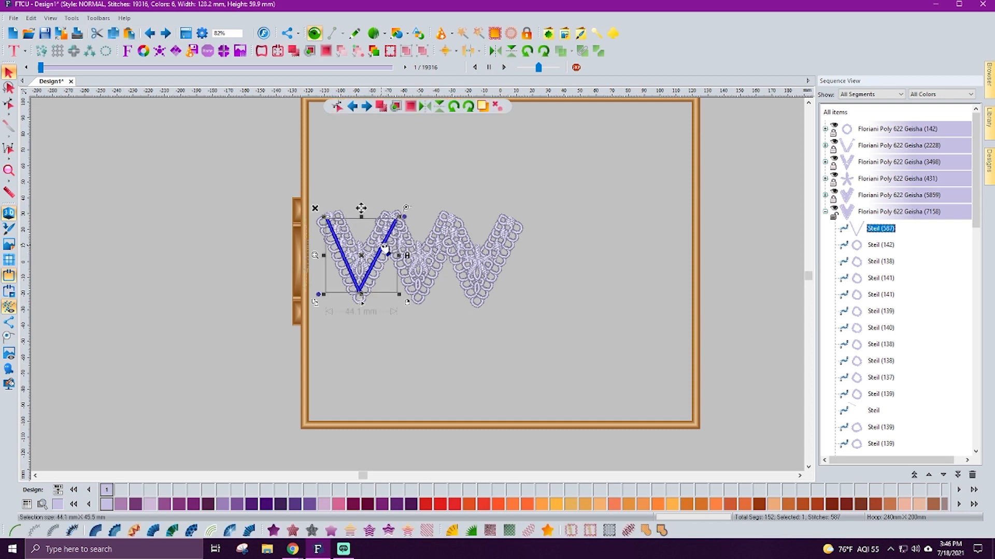
key(Delete)
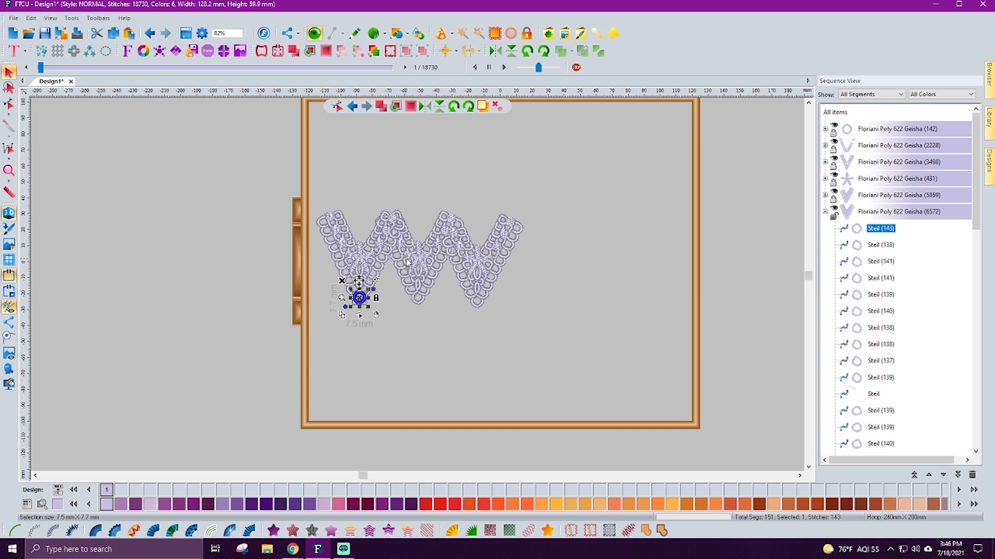
Step: Delete the two uppermost outer loops on the leftmost lace point's right arm, where it overlaps the middle point
click(876, 234)
click(845, 231)
key(Down)
key(Down)
key(Down)
key(Down)
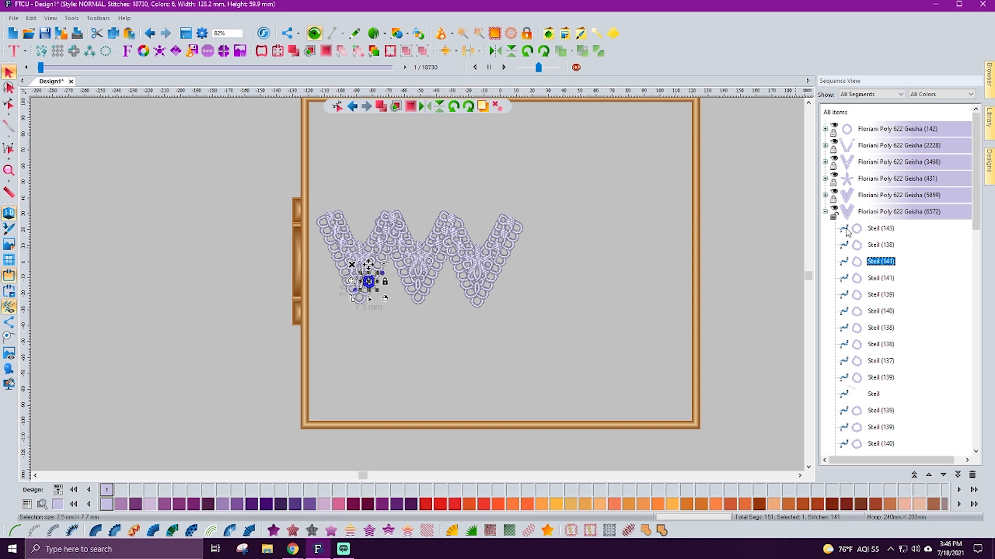
key(Down)
key(Down)
key(Down)
key(Down)
key(Down)
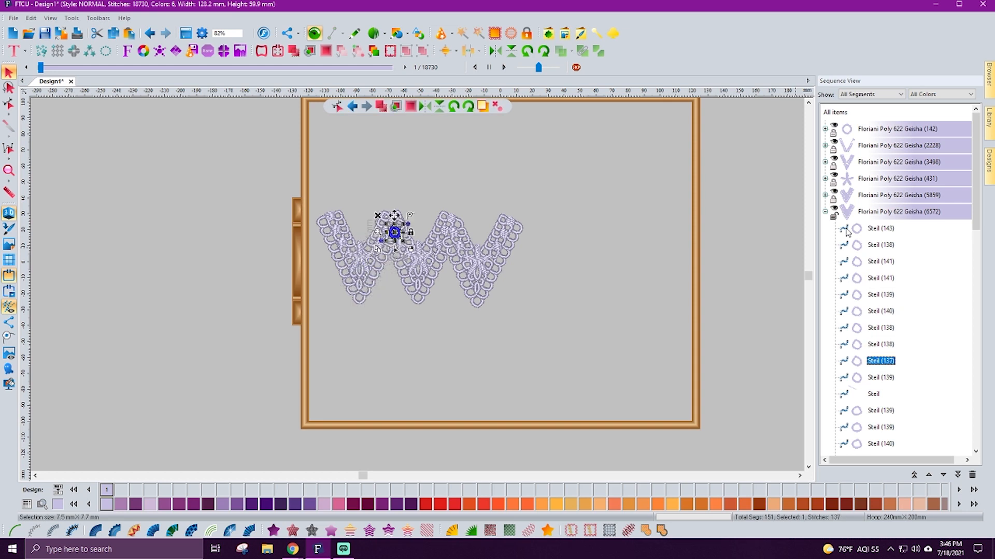
key(Delete)
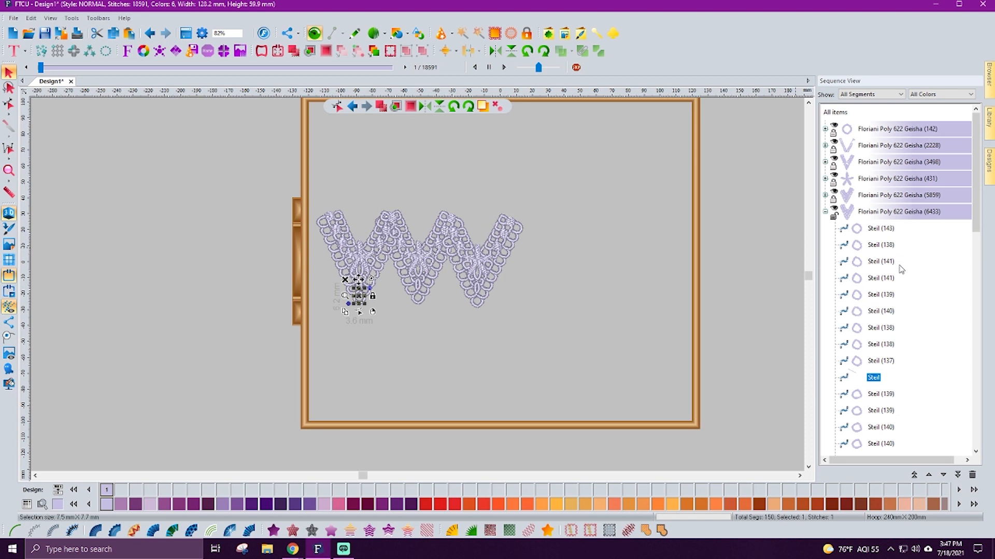
click(873, 361)
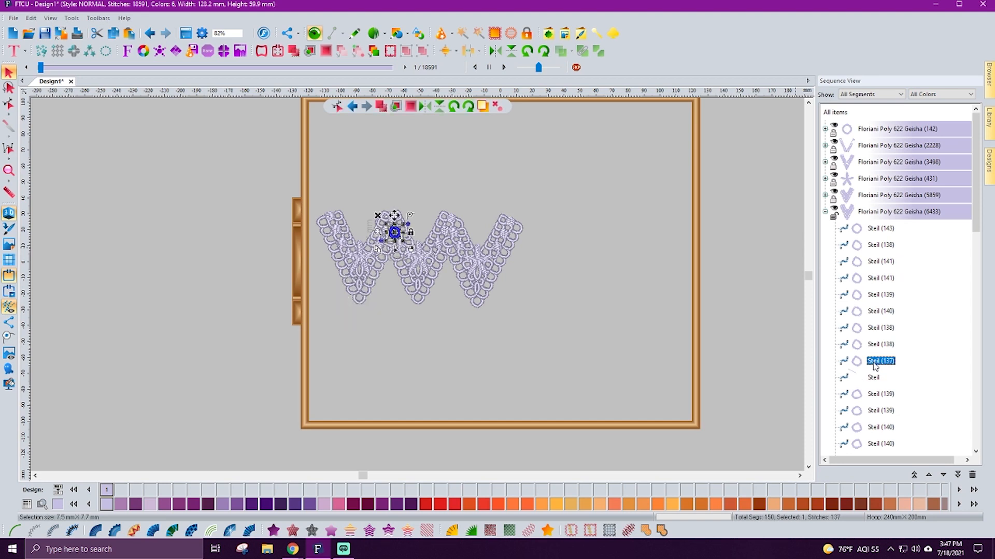
key(Delete)
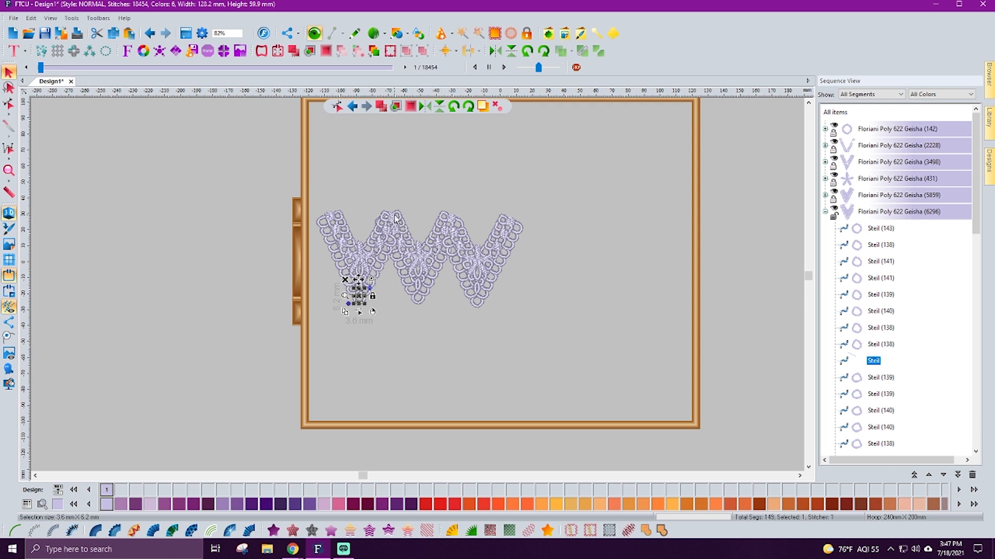
Step: Highlight the whole leftmost lace point and examine its overlap with the middle one up close
click(9, 169)
click(394, 235)
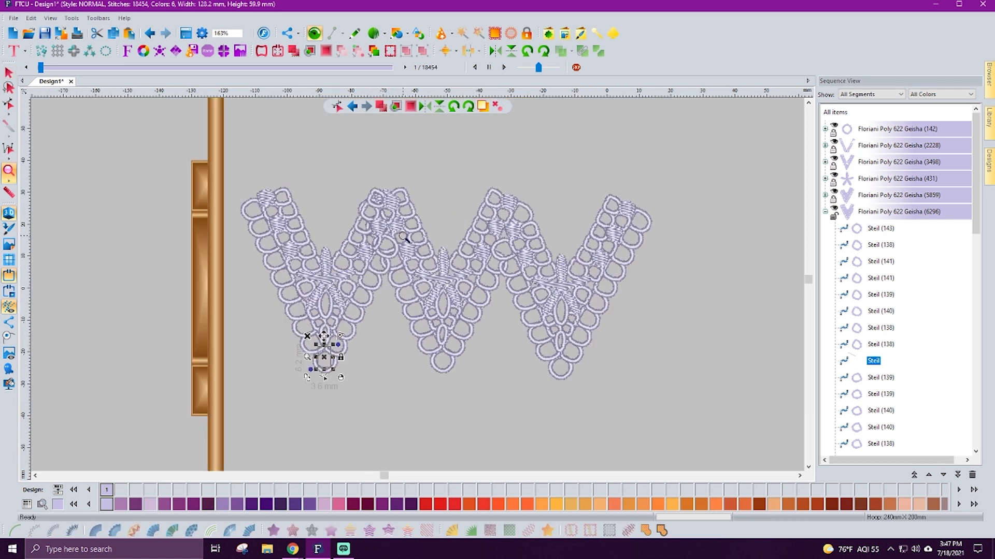
click(397, 236)
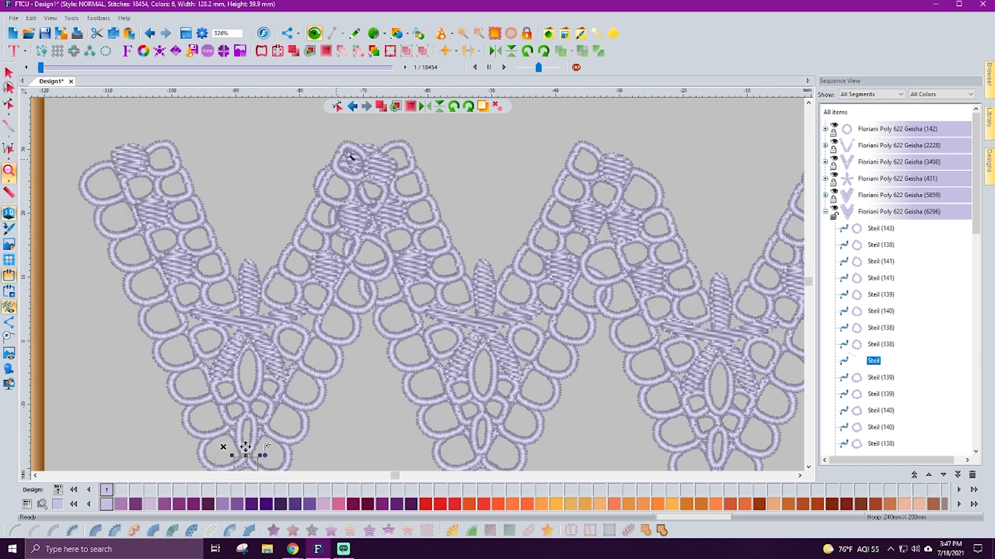
click(832, 217)
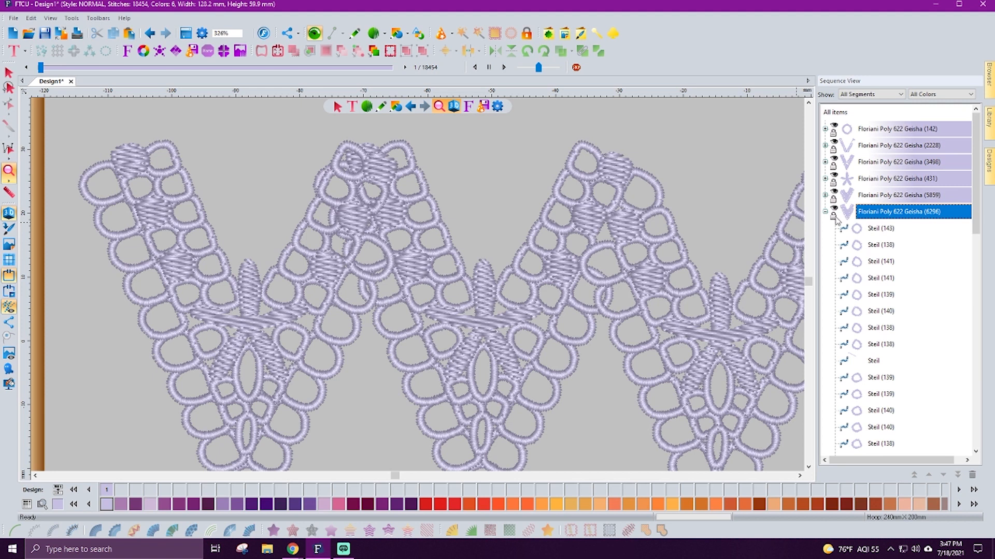
click(834, 217)
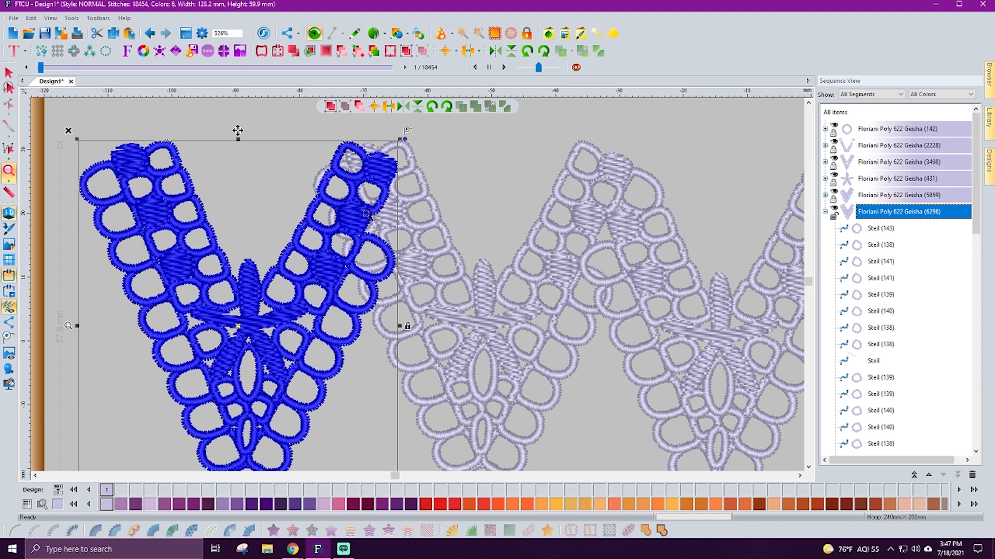
Step: Delete the topmost steil loop and the right-hand loop just below it on the leftmost lace point's right arm
key(Escape)
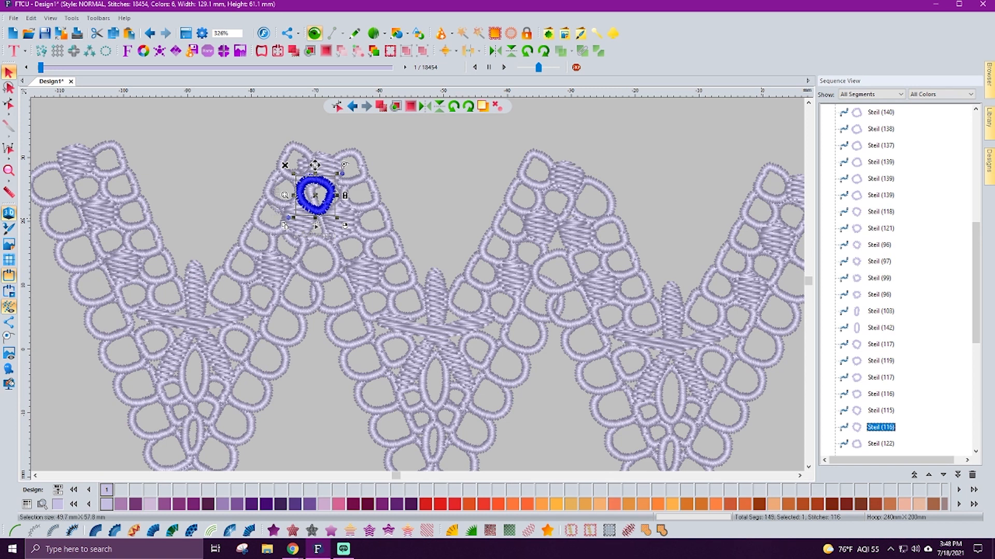
key(Delete)
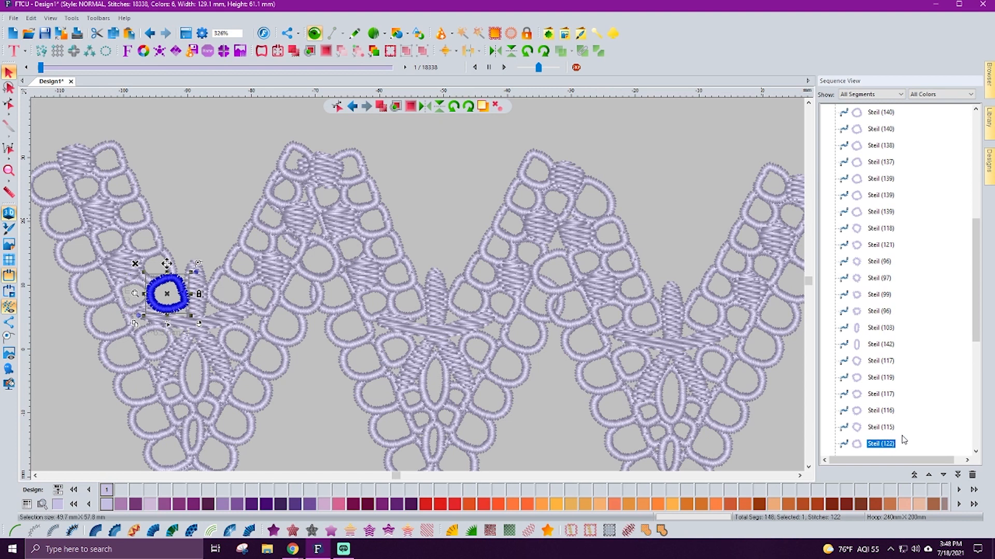
scroll(918, 441, down, 1)
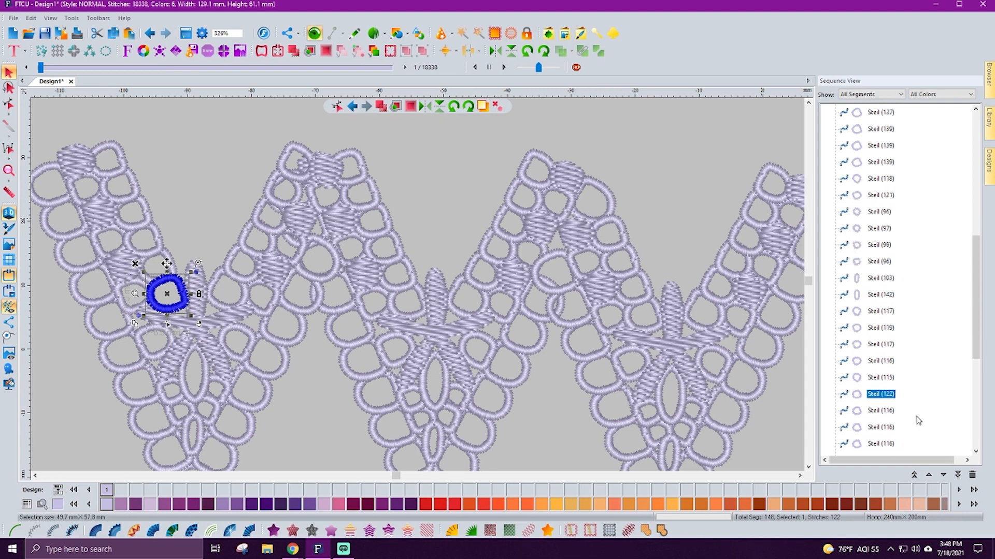
key(Down)
key(Down)
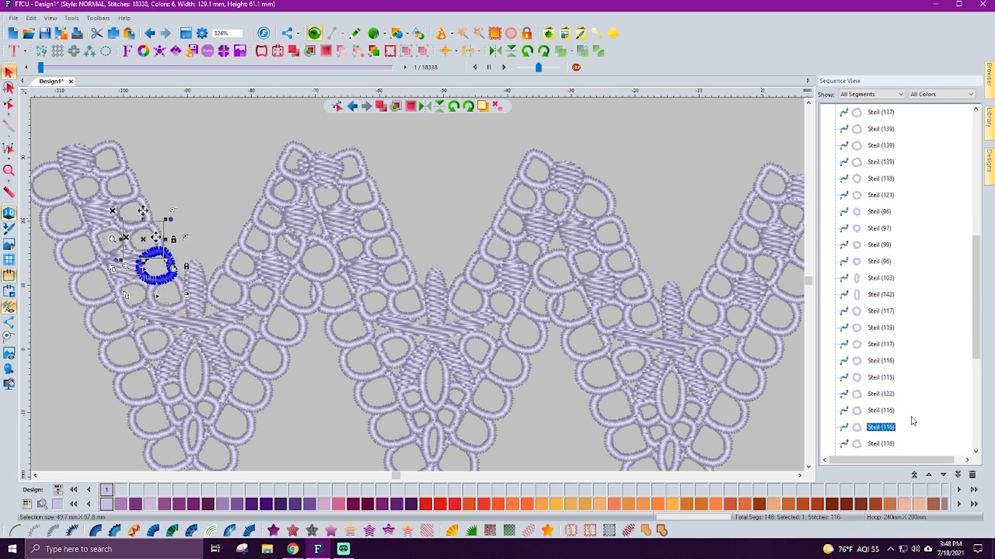
key(Down)
key(Down)
key(Down)
key(Down)
key(Down)
key(Down)
key(Down)
key(Down)
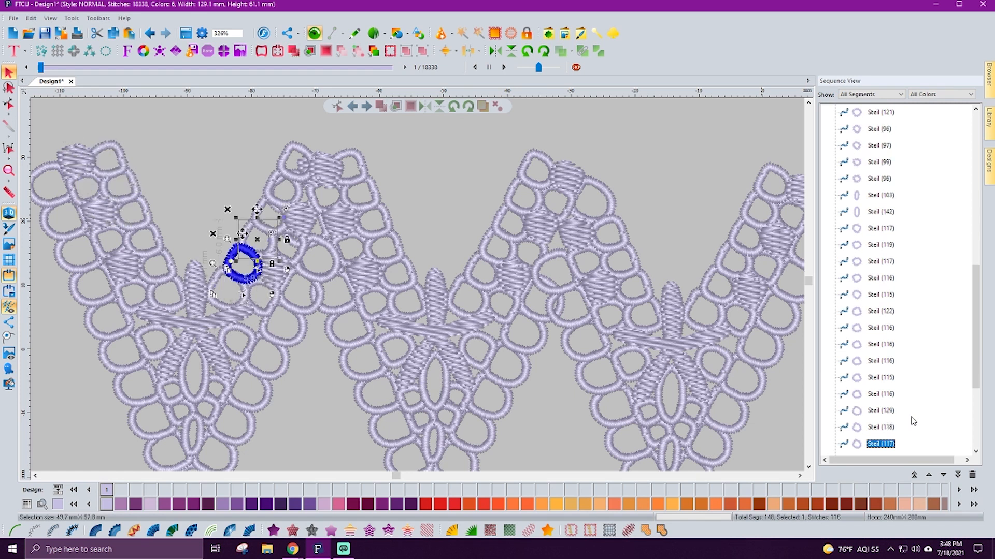
key(Down)
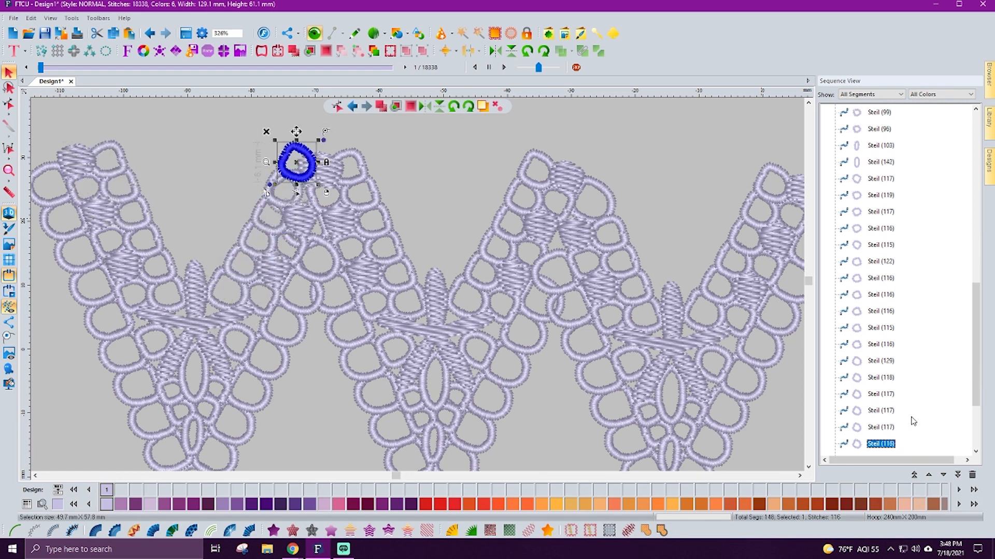
key(Delete)
Step: Delete the remaining upper steil loop and the top fill at the end of the leftmost lace point's right arm
click(879, 428)
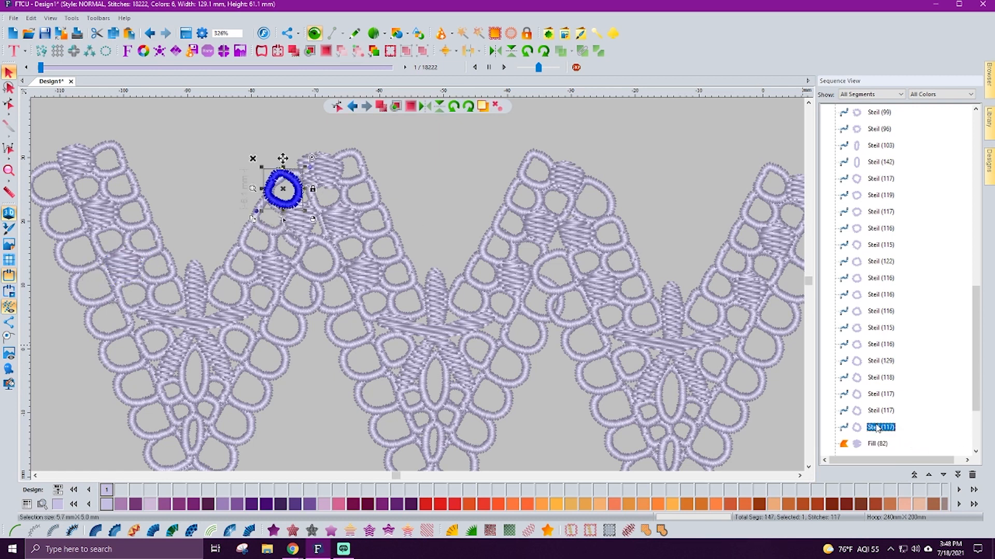
key(Delete)
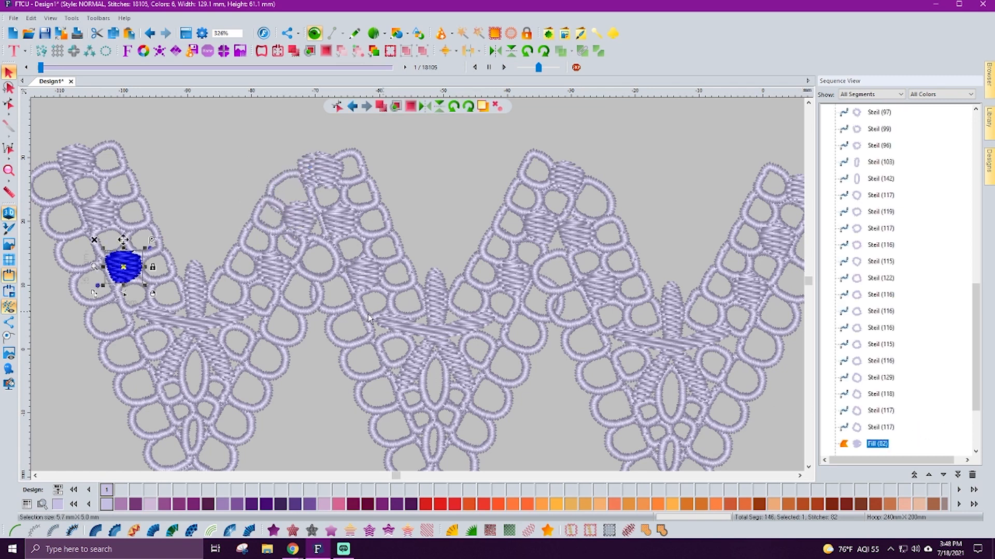
key(Delete)
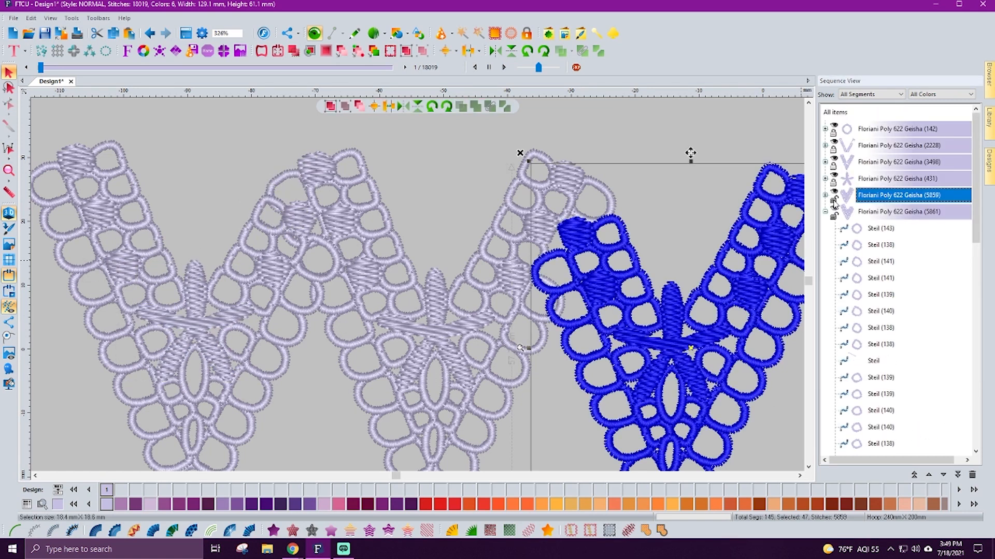
Step: Relock the rightmost point and the middle point's inner loops, then unlock and expand the middle point's outer loop group
click(834, 203)
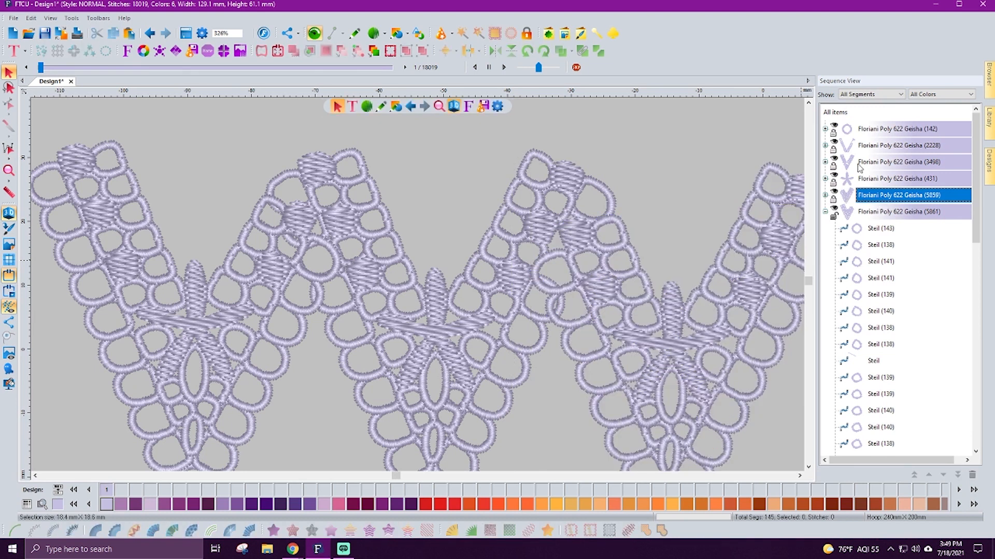
click(836, 167)
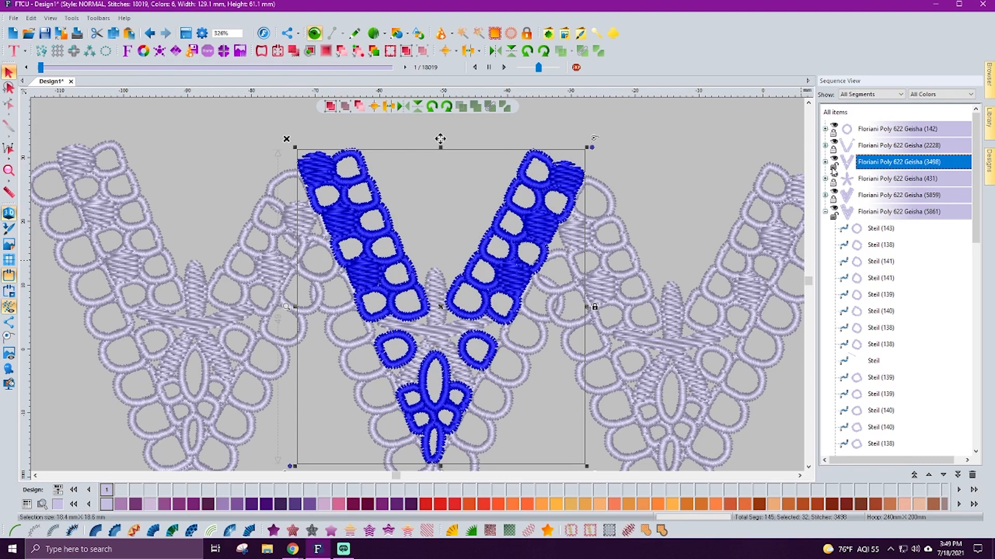
click(835, 166)
click(832, 150)
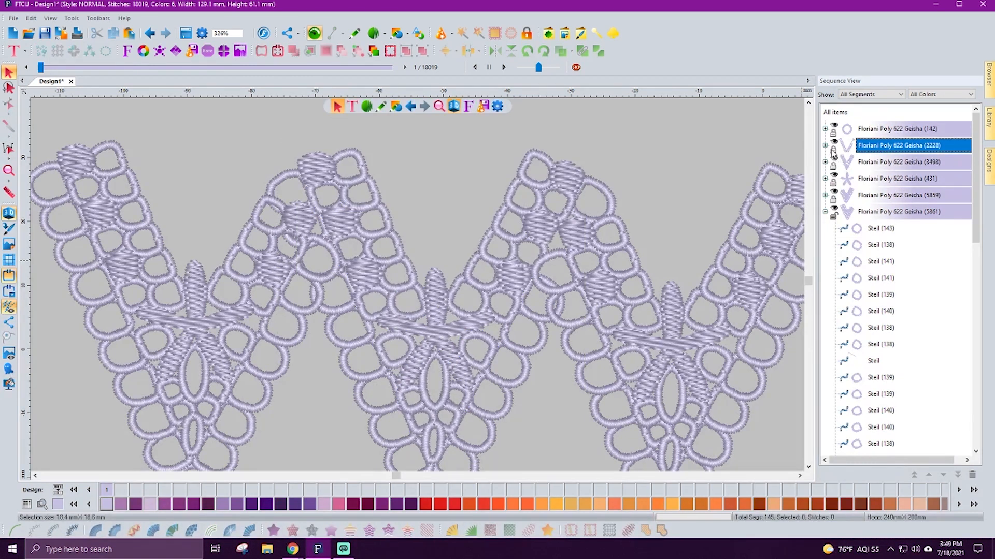
click(825, 145)
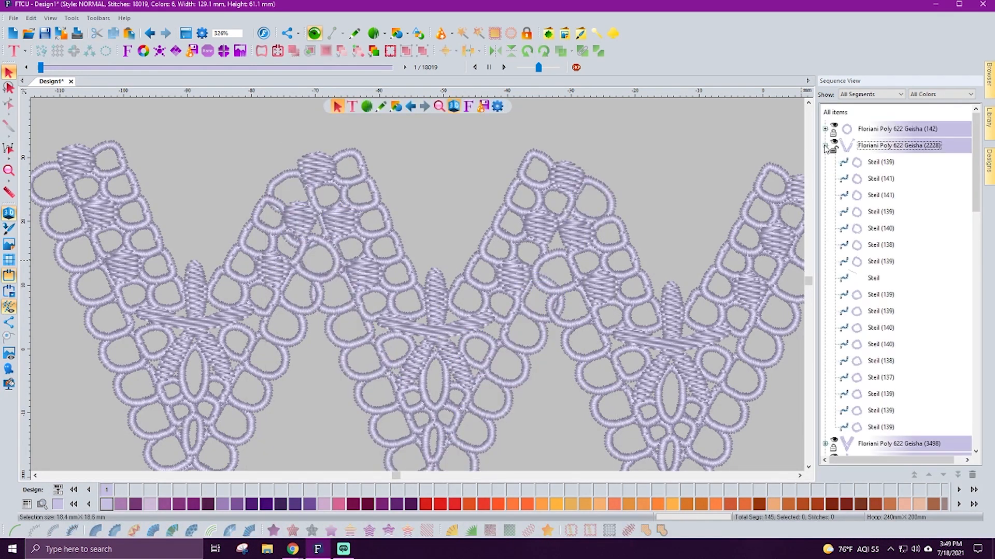
Step: Go through the steil objects in the middle lace point's outer loop group one by one to identify each loop's location
click(862, 164)
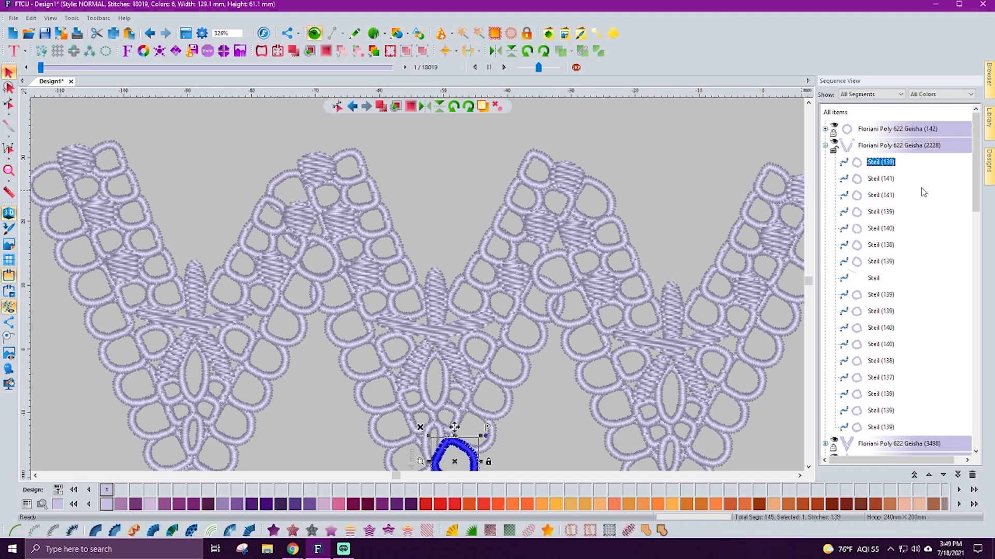
key(Down)
key(Down)
key(Down)
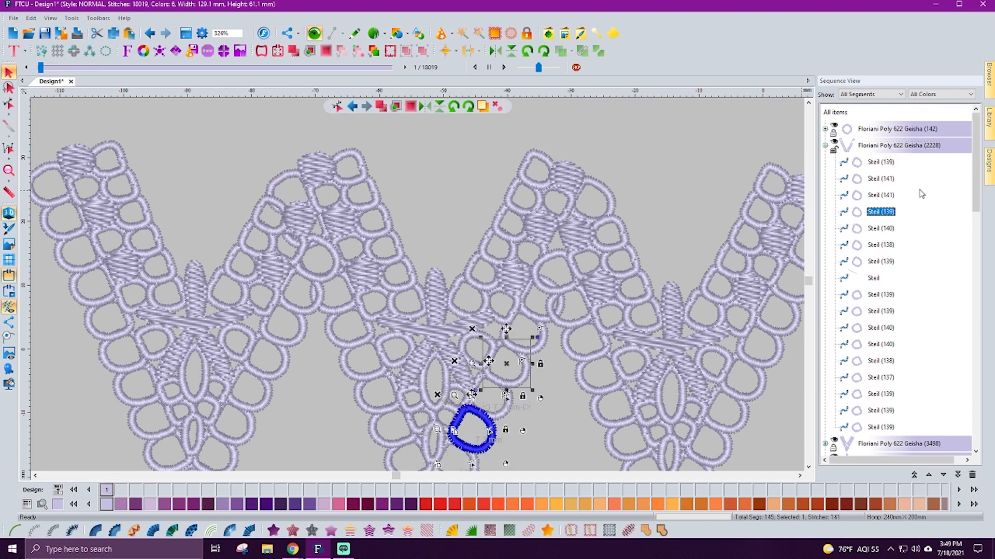
key(Down)
key(Down)
key(Down)
key(Down)
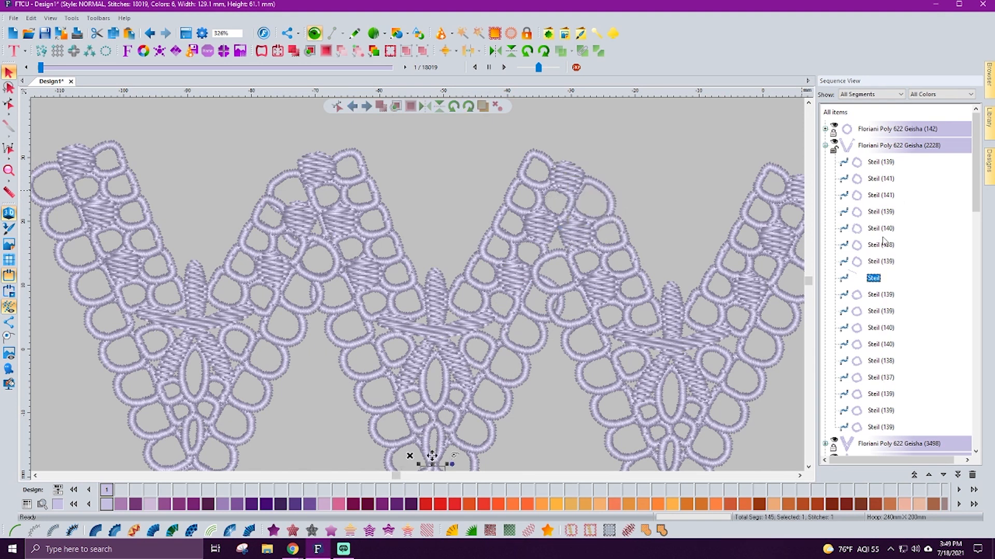
key(Down)
key(Down)
key(Down)
key(Down)
key(Down)
key(Down)
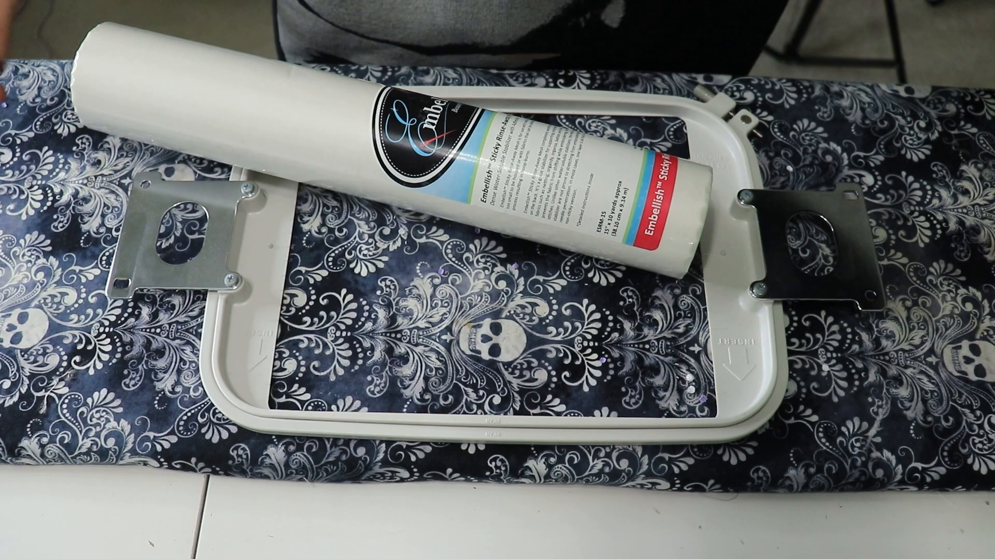